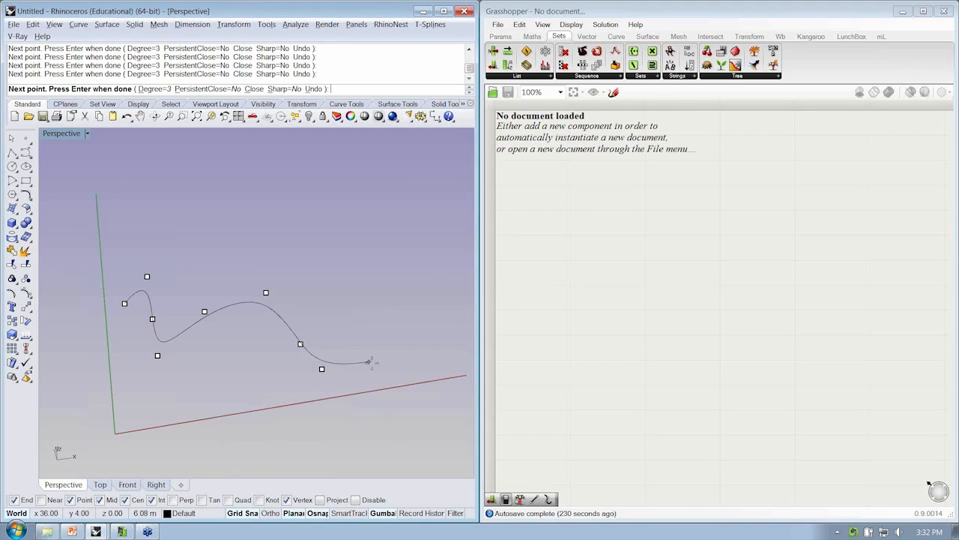
Finish the long wavy curve and draw a second curve that crosses it twice and ends above it
{"action": "left_click", "coordinate": [383, 360]}
{"action": "right_click", "coordinate": [383, 360]}
{"action": "right_click", "coordinate": [377, 315]}
{"action": "left_click", "coordinate": [373, 309]}
{"action": "left_click", "coordinate": [351, 330]}
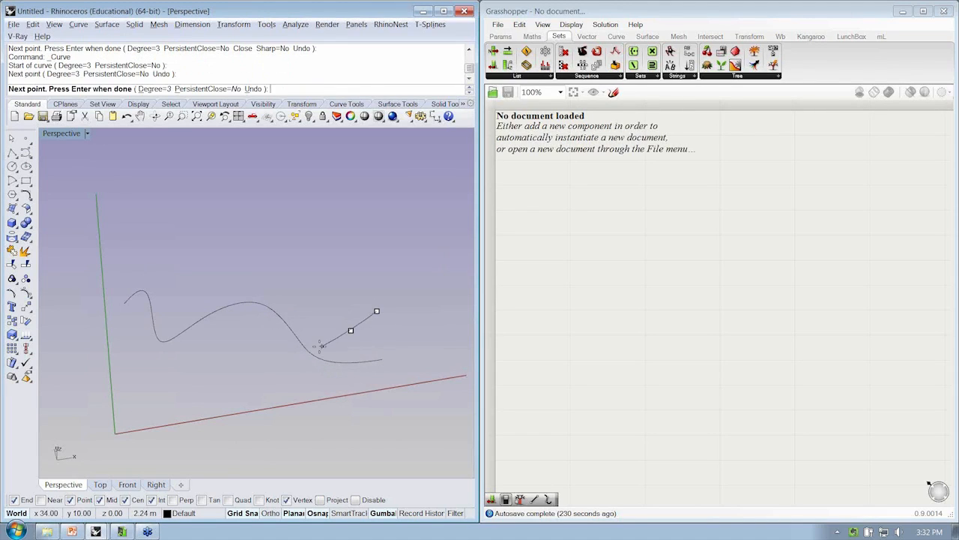
{"action": "left_click", "coordinate": [304, 353]}
{"action": "left_click", "coordinate": [280, 346]}
{"action": "left_click", "coordinate": [240, 321]}
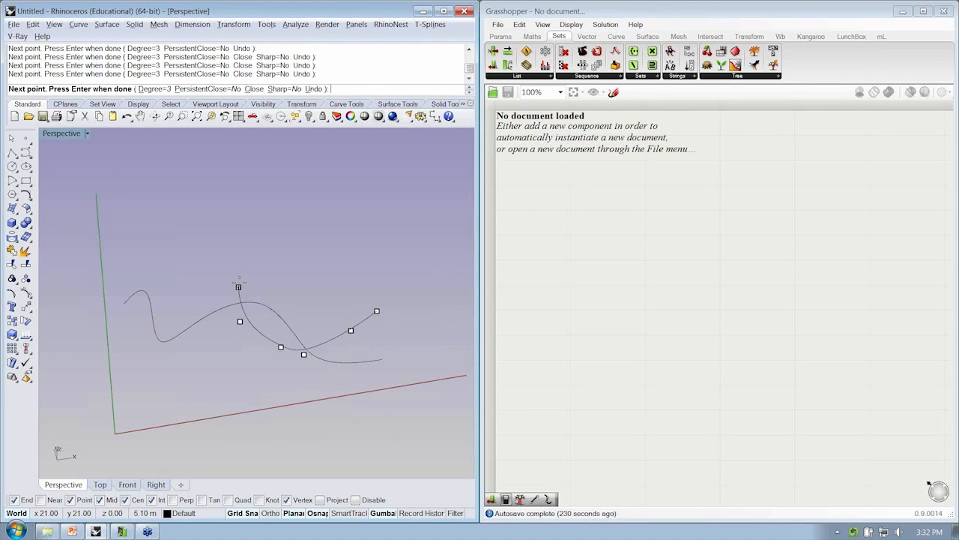
{"action": "left_click", "coordinate": [236, 225]}
{"action": "right_click", "coordinate": [235, 226]}
Draw a third curve that starts across the second curve's upper end, dips below the wavy curve and rises again near its start
{"action": "right_click", "coordinate": [247, 238]}
{"action": "left_click", "coordinate": [267, 255]}
{"action": "left_click", "coordinate": [217, 253]}
{"action": "left_click", "coordinate": [215, 267]}
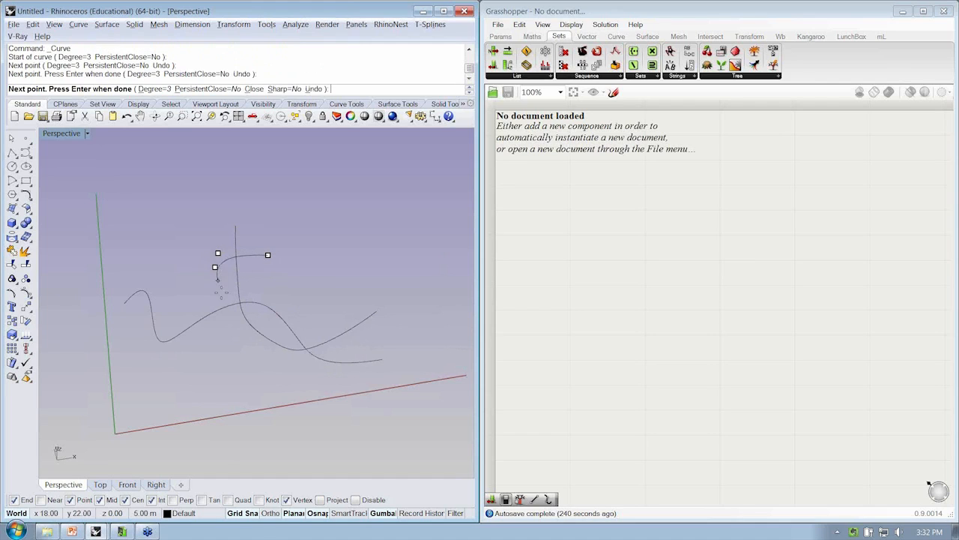
{"action": "left_click", "coordinate": [227, 323]}
{"action": "left_click", "coordinate": [226, 350]}
{"action": "left_click", "coordinate": [206, 353]}
{"action": "left_click", "coordinate": [165, 307]}
{"action": "left_click", "coordinate": [160, 257]}
{"action": "right_click", "coordinate": [159, 258]}
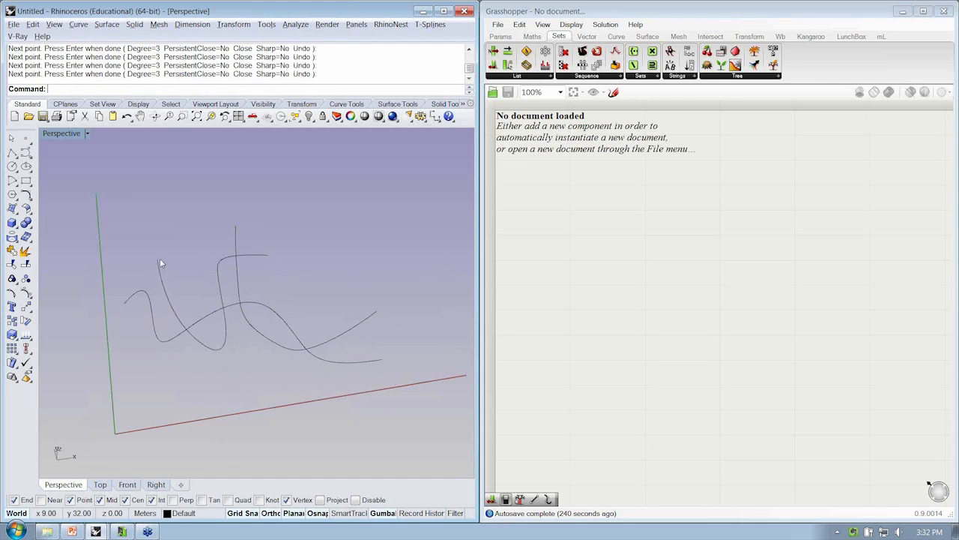
{"action": "scroll", "coordinate": [235, 308], "scroll_direction": "up", "scroll_amount": 5}
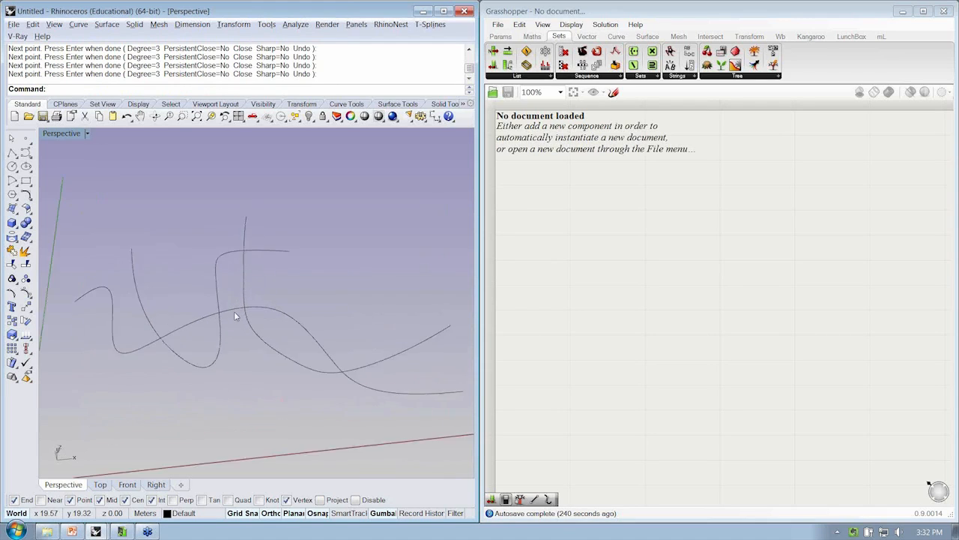
{"action": "right_click_drag", "start_coordinate": [238, 331], "coordinate": [226, 323], "text": "shift"}
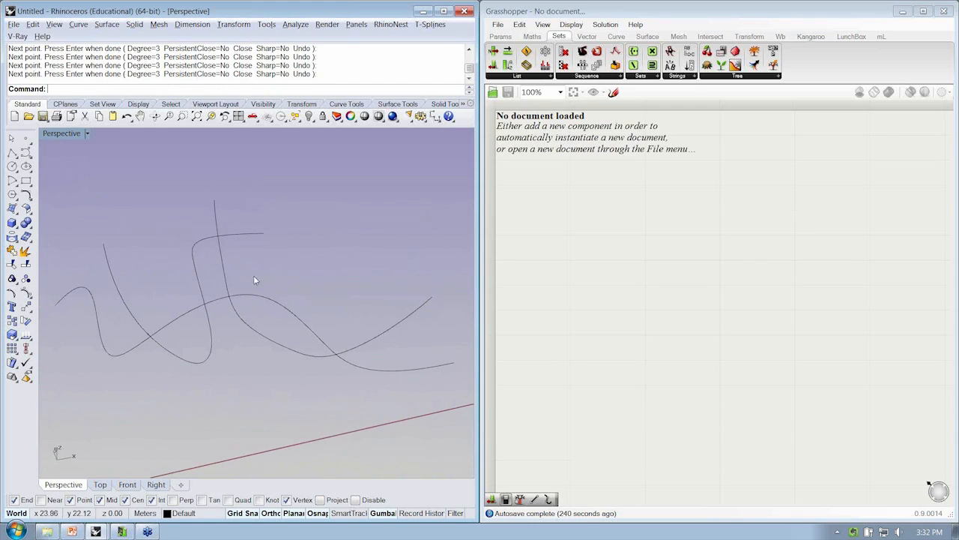
{"action": "left_click", "coordinate": [206, 329]}
{"action": "left_click", "coordinate": [227, 343]}
{"action": "key", "text": "Escape"}
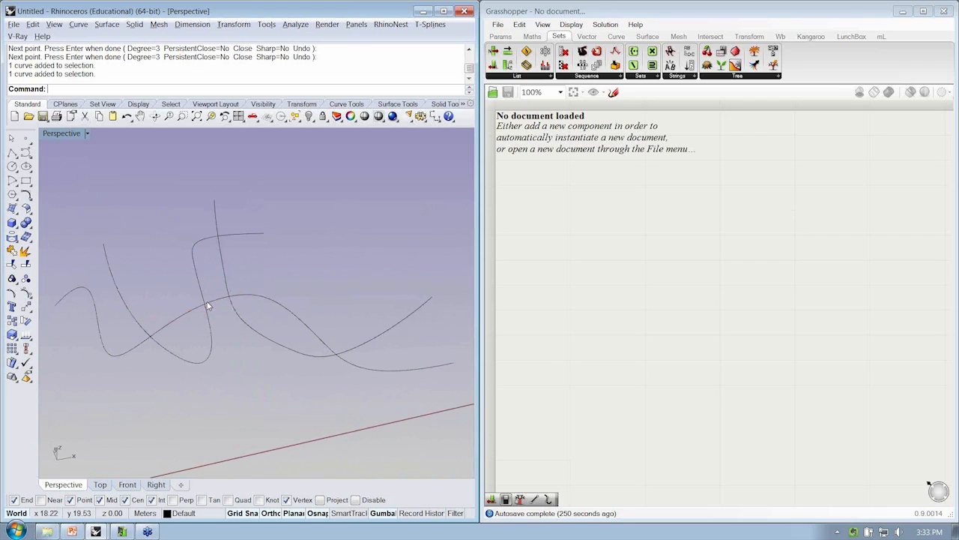
{"action": "right_click_drag", "start_coordinate": [293, 352], "coordinate": [199, 283]}
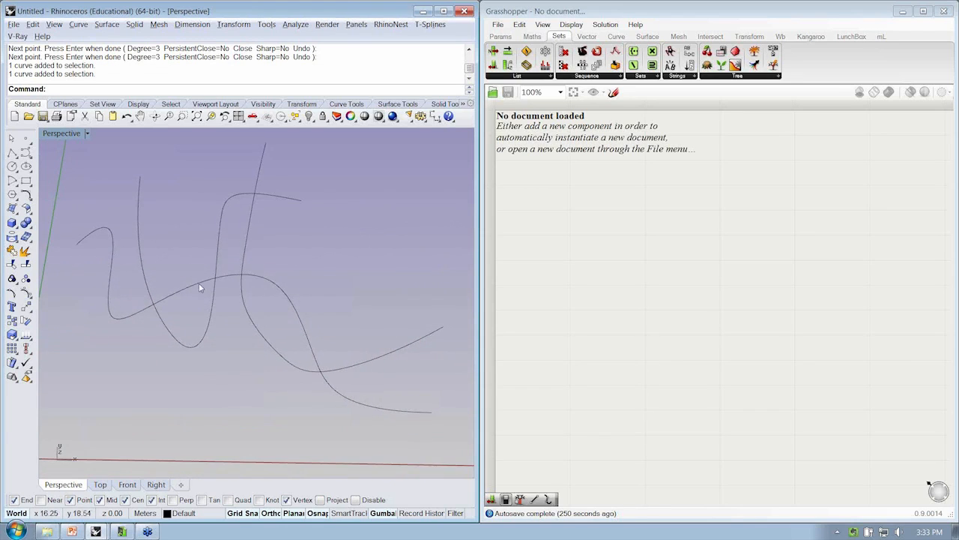
Switch to the Top view and hide the construction grid
{"action": "double_click", "coordinate": [64, 134]}
{"action": "double_click", "coordinate": [52, 134]}
{"action": "scroll", "coordinate": [134, 220], "scroll_direction": "down", "scroll_amount": 3}
{"action": "right_click_drag", "start_coordinate": [133, 221], "coordinate": [96, 276]}
{"action": "type", "text": "Gr"}
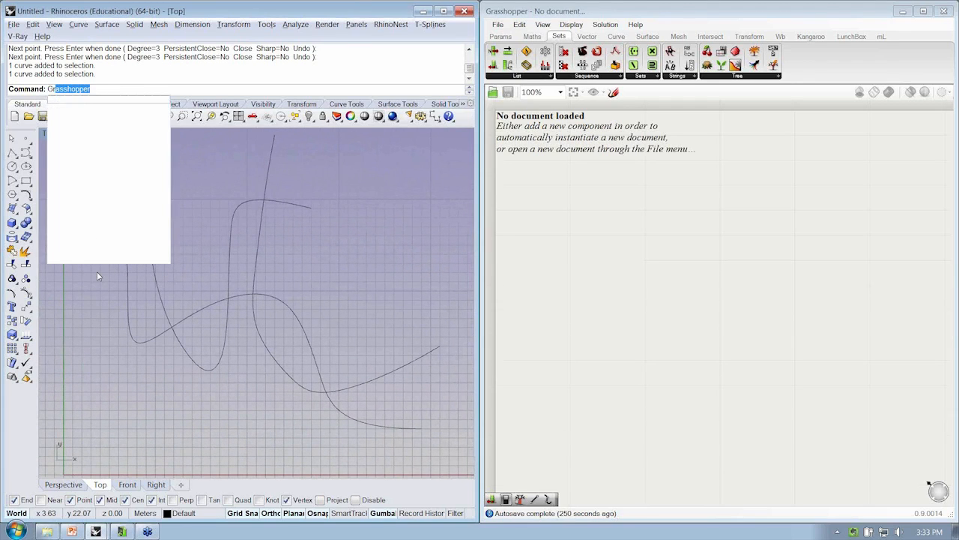
{"action": "type", "text": "id"}
{"action": "key", "text": "Return"}
{"action": "type", "text": "g"}
{"action": "key", "text": "Return"}
{"action": "key", "text": "Return"}
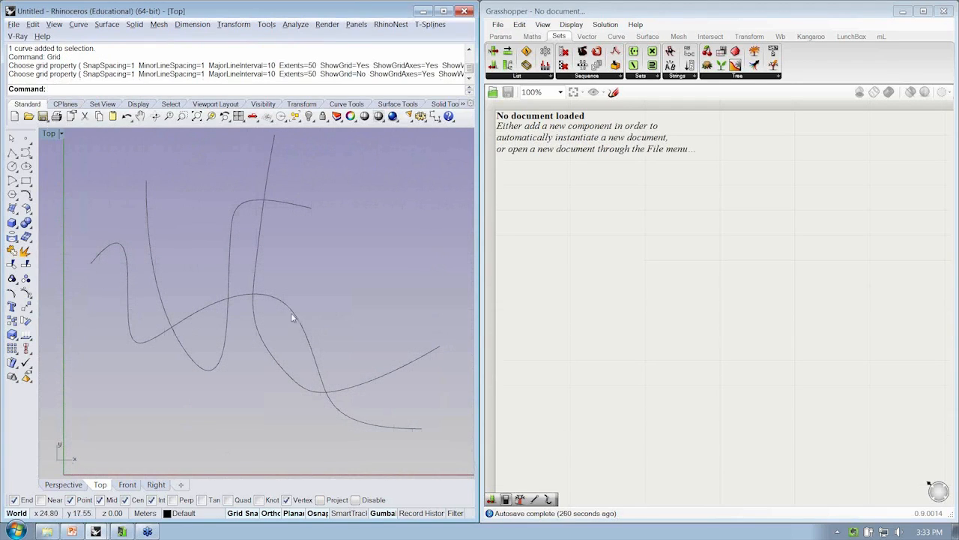
Switch to Grasshopper and start a definition with a panel titled "modeLab | Advanced Data Trees Curriculum" reading "Manipulating Data Trees"
{"action": "left_click", "coordinate": [546, 172]}
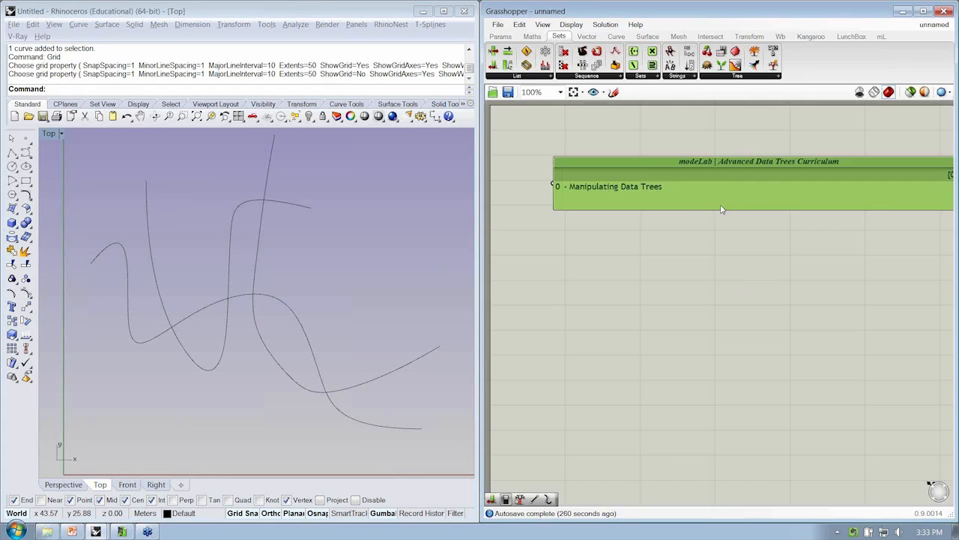
{"action": "right_click_drag", "start_coordinate": [722, 210], "coordinate": [656, 175]}
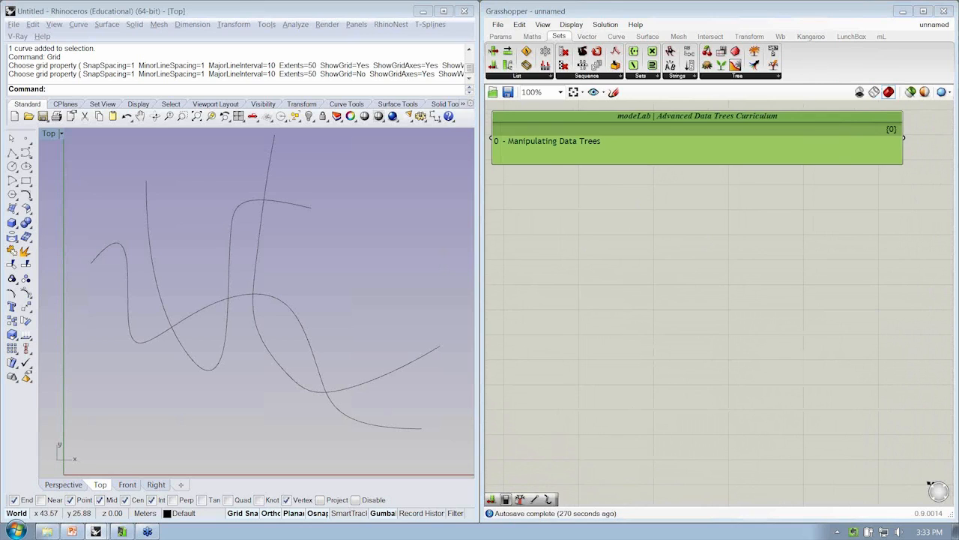
{"action": "right_click_drag", "start_coordinate": [613, 272], "coordinate": [621, 282]}
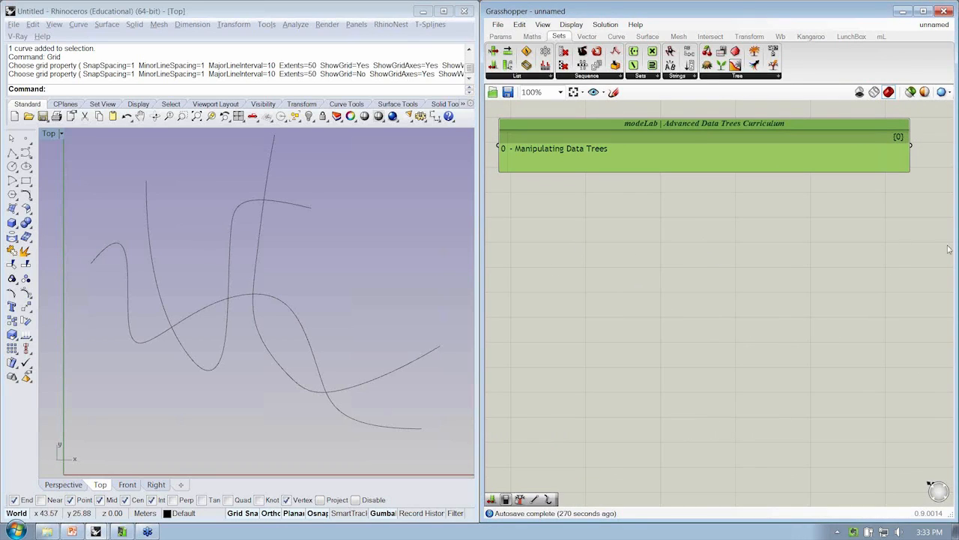
Place a Curve parameter below the title panel and label its group "Input | Curves"
{"action": "left_click", "coordinate": [508, 38]}
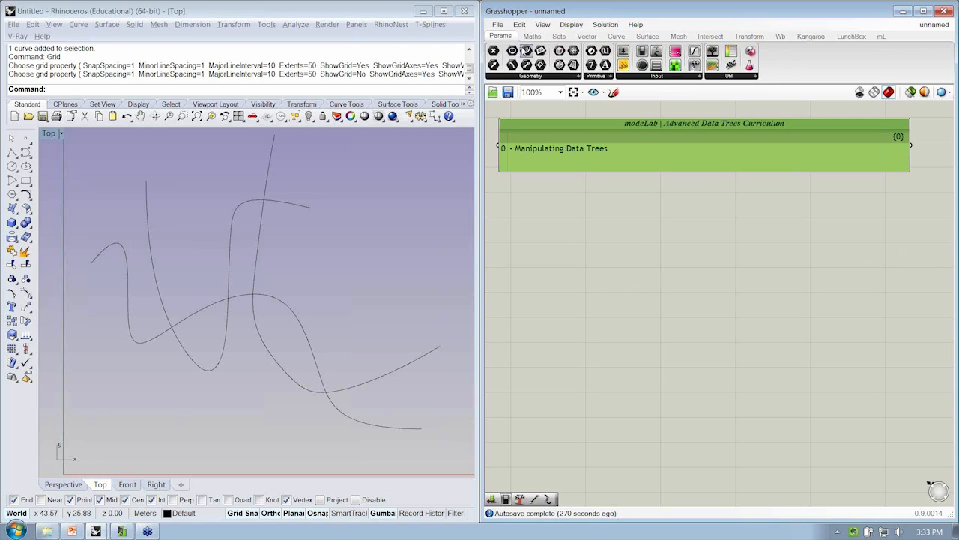
{"action": "left_click_drag", "start_coordinate": [526, 51], "coordinate": [561, 225]}
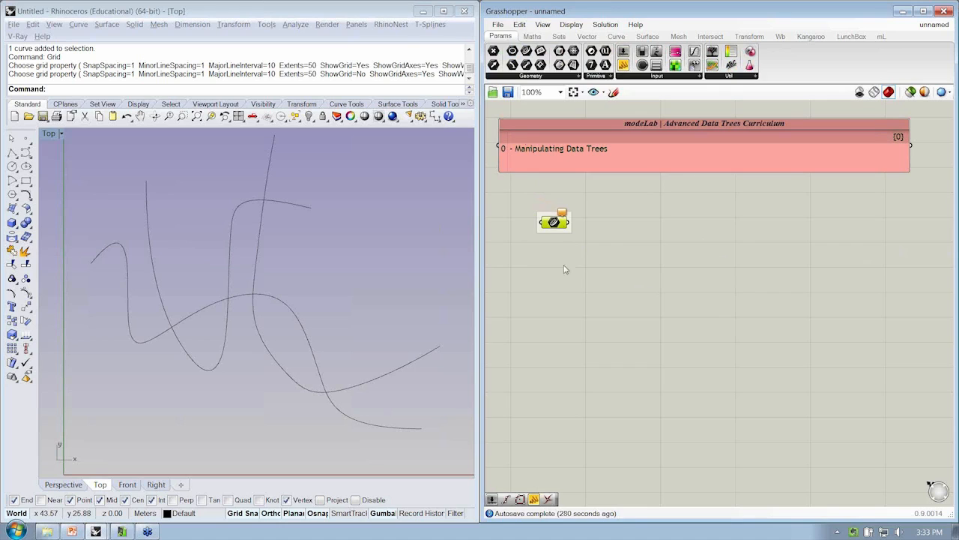
{"action": "scroll", "coordinate": [561, 232], "scroll_direction": "up", "scroll_amount": 3}
{"action": "right_click", "coordinate": [566, 234]}
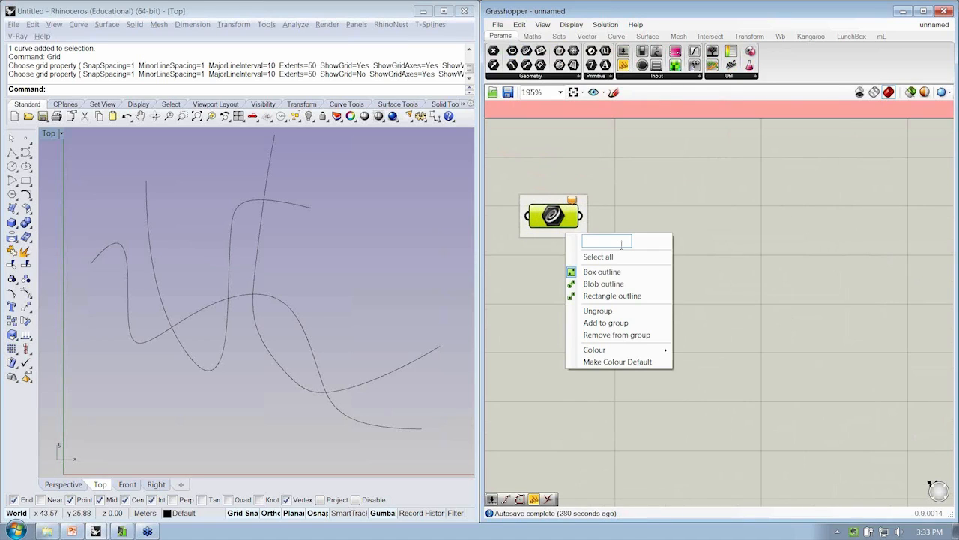
{"action": "type", "text": "Input"}
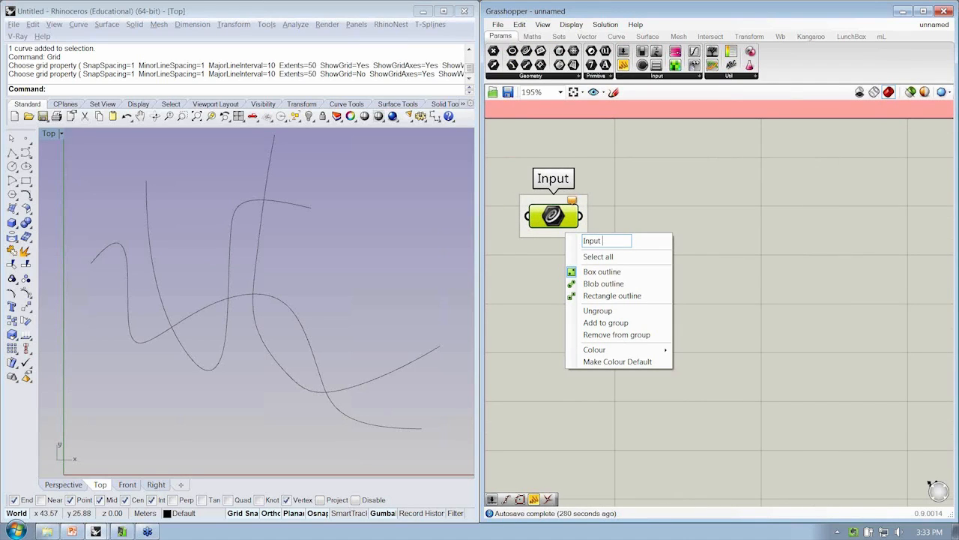
{"action": "type", "text": " | Curves"}
{"action": "key", "text": "Return"}
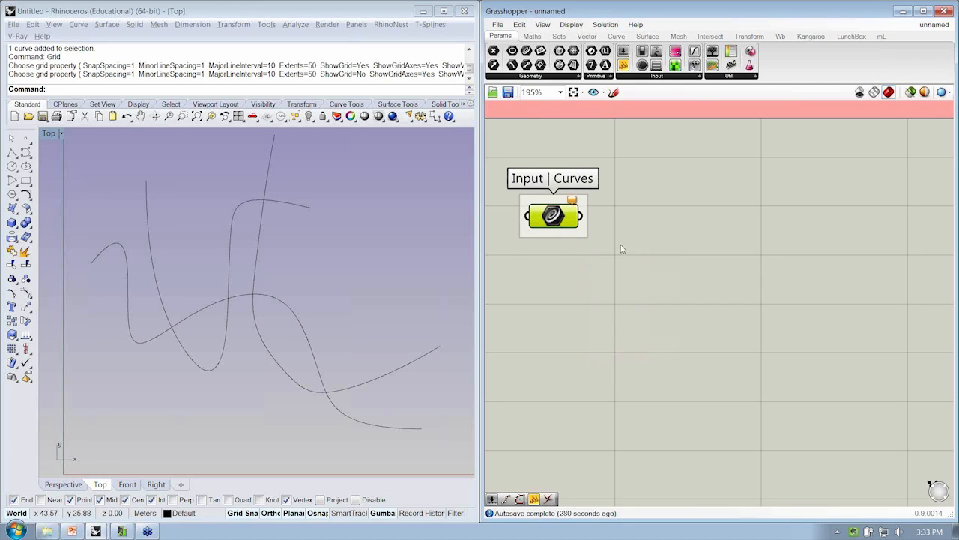
Reference all three drawn curves in the Curve parameter
{"action": "right_click", "coordinate": [555, 213]}
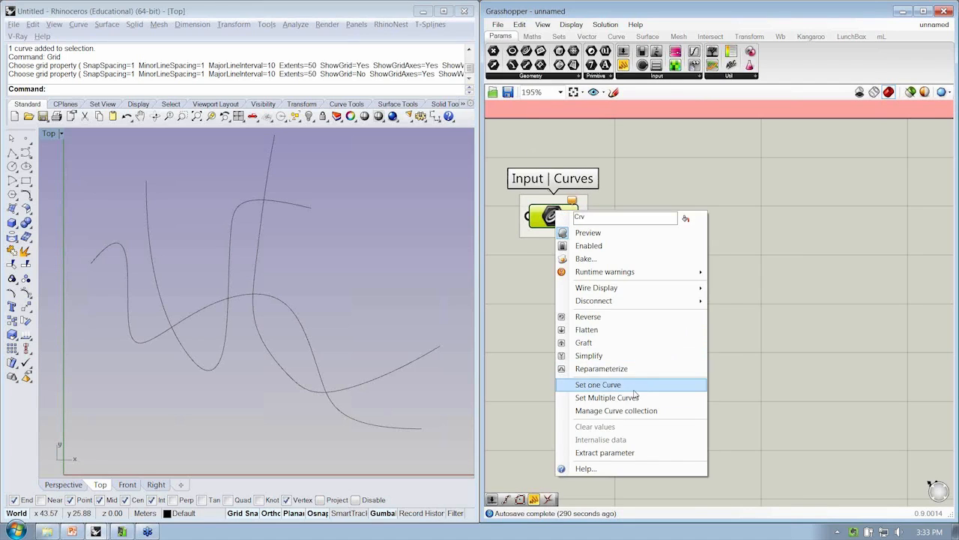
{"action": "left_click", "coordinate": [615, 383]}
{"action": "left_click", "coordinate": [302, 310]}
{"action": "left_click", "coordinate": [259, 271]}
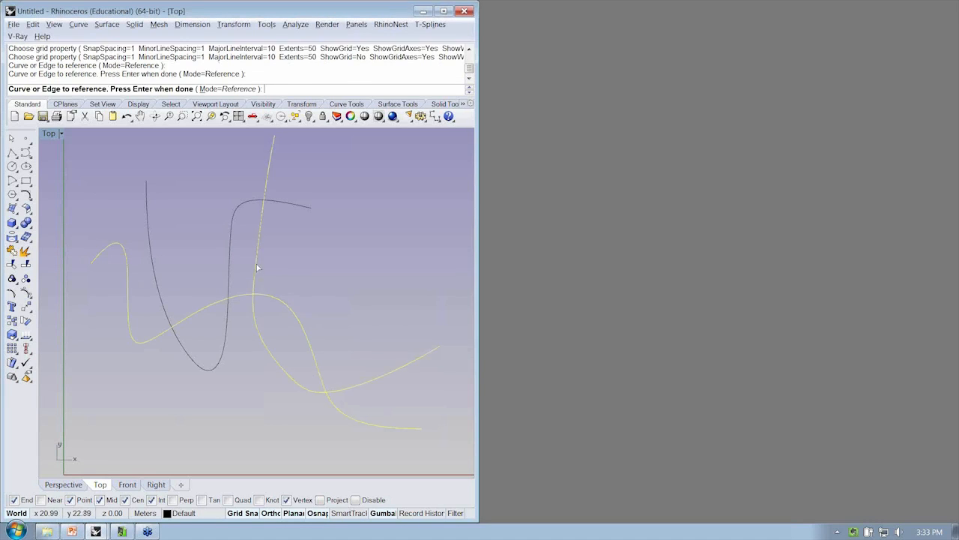
{"action": "left_click", "coordinate": [233, 238]}
{"action": "key", "text": "Return"}
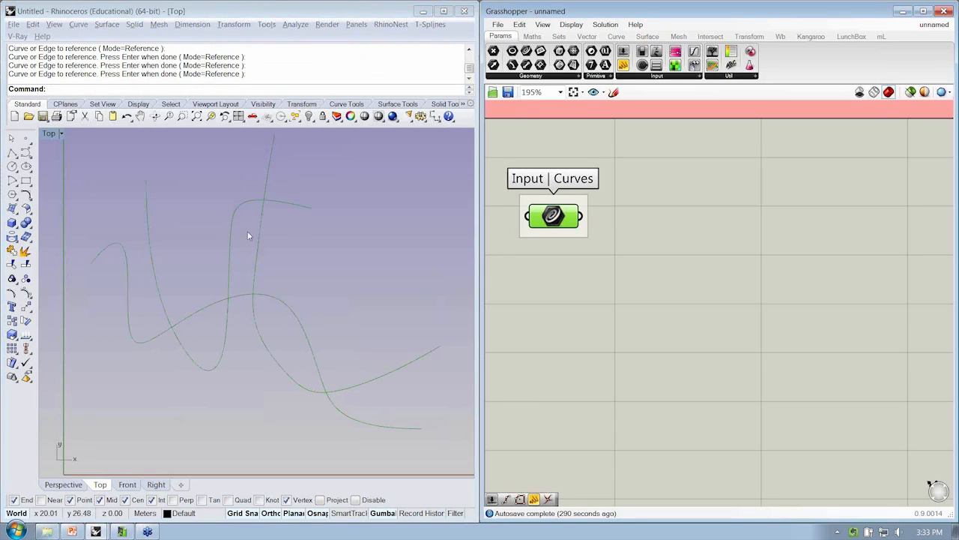
{"action": "right_click_drag", "start_coordinate": [301, 231], "coordinate": [295, 246]}
{"action": "right_click_drag", "start_coordinate": [656, 332], "coordinate": [659, 331]}
{"action": "left_click", "coordinate": [659, 331]}
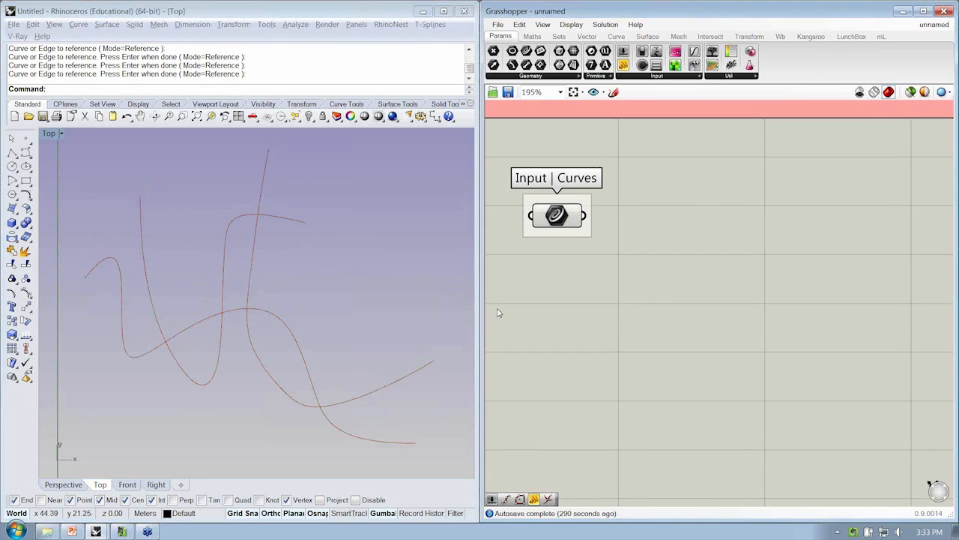
{"action": "right_click_drag", "start_coordinate": [326, 288], "coordinate": [326, 275]}
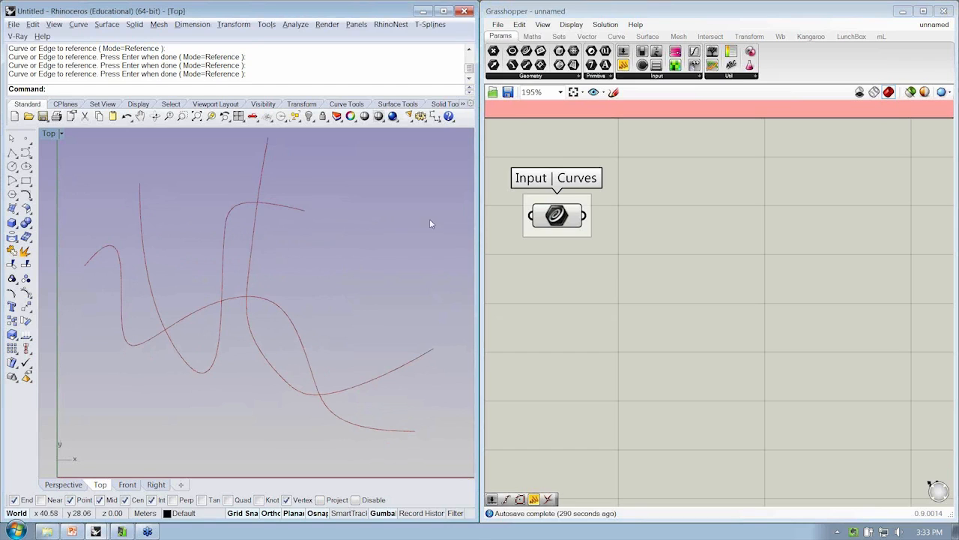
{"action": "mouse_move", "coordinate": [575, 225]}
{"action": "right_mouse_down"}
{"action": "mouse_move", "coordinate": [568, 269]}
{"action": "mouse_move", "coordinate": [574, 239]}
{"action": "right_mouse_up"}
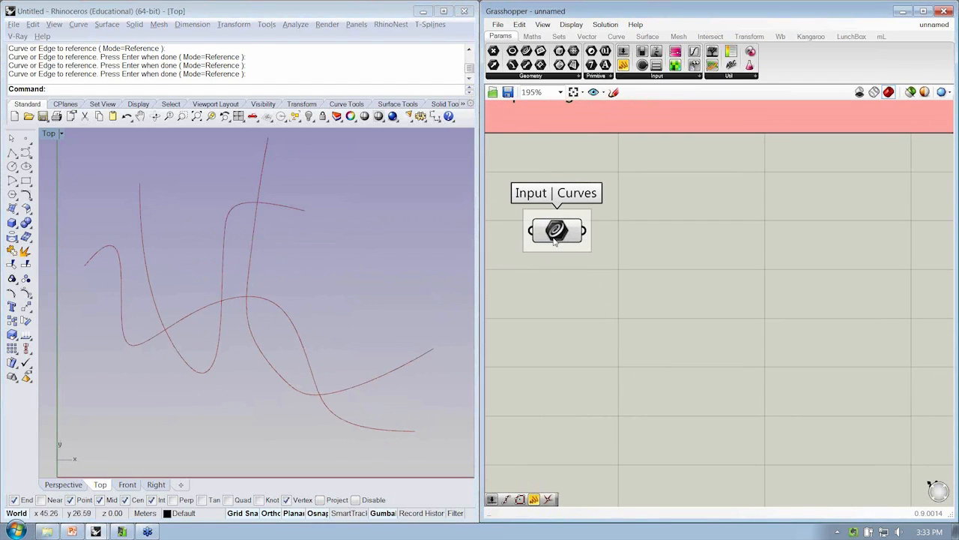
{"action": "left_click", "coordinate": [573, 236]}
{"action": "left_click", "coordinate": [709, 36]}
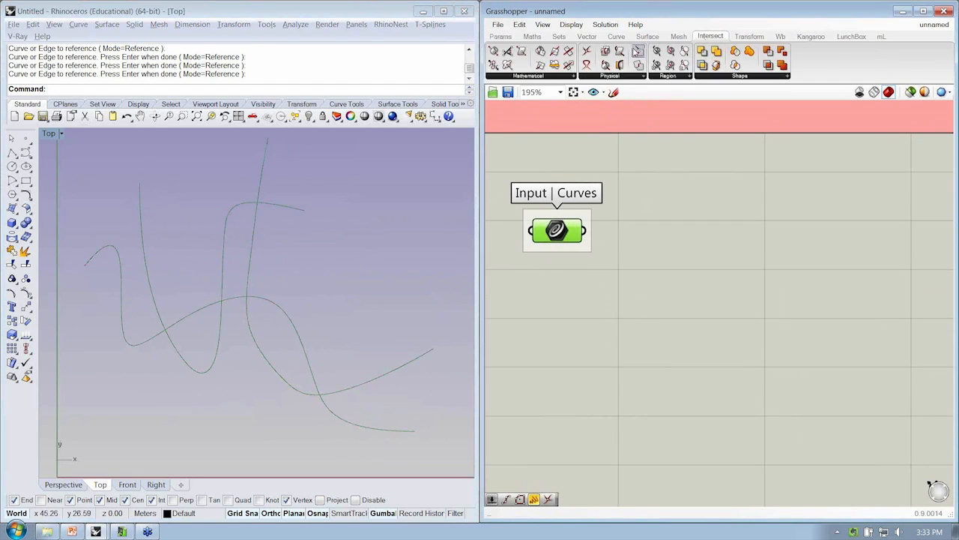
{"action": "left_click", "coordinate": [632, 77]}
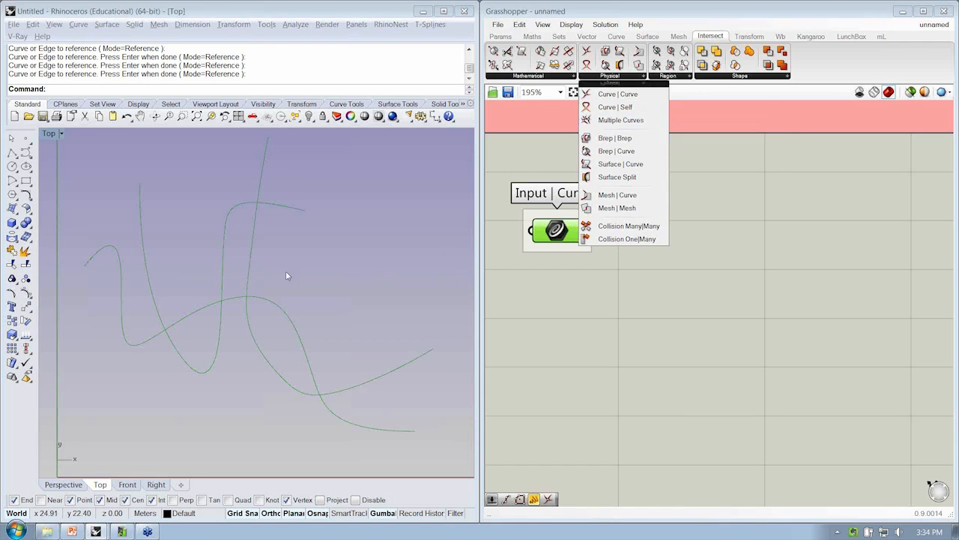
Place a point in Rhino where the long wavy curve and the second curve intersect near the crest
{"action": "scroll", "coordinate": [262, 258], "scroll_direction": "up", "scroll_amount": 5}
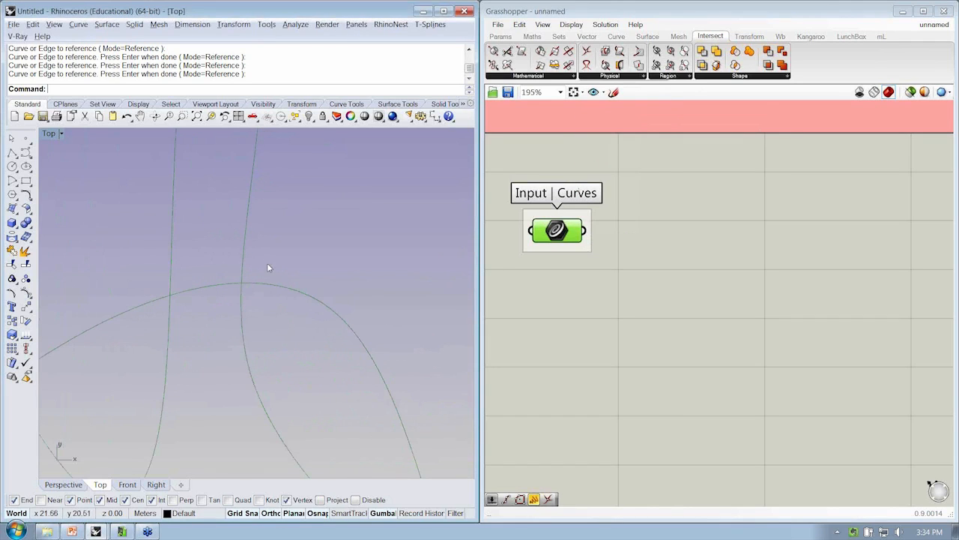
{"action": "left_click", "coordinate": [540, 334]}
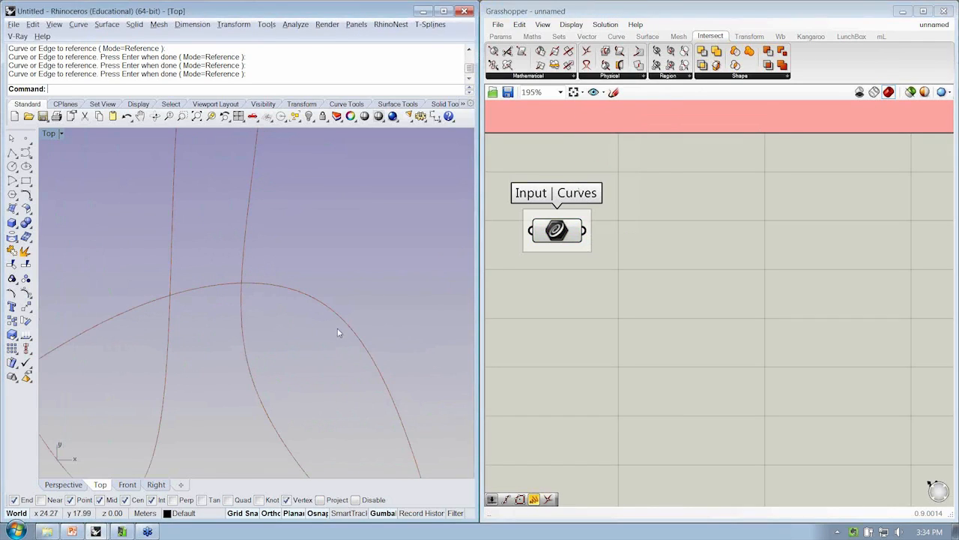
{"action": "left_click", "coordinate": [26, 139]}
{"action": "left_click", "coordinate": [241, 283]}
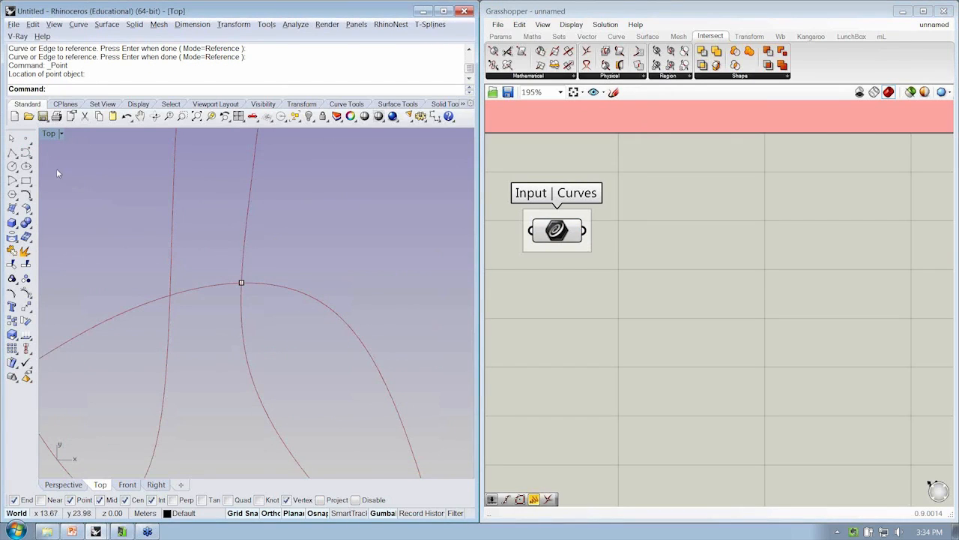
Draw a tangent line of length 3 from the intersection point along the long wavy curve
{"action": "left_click", "coordinate": [13, 153]}
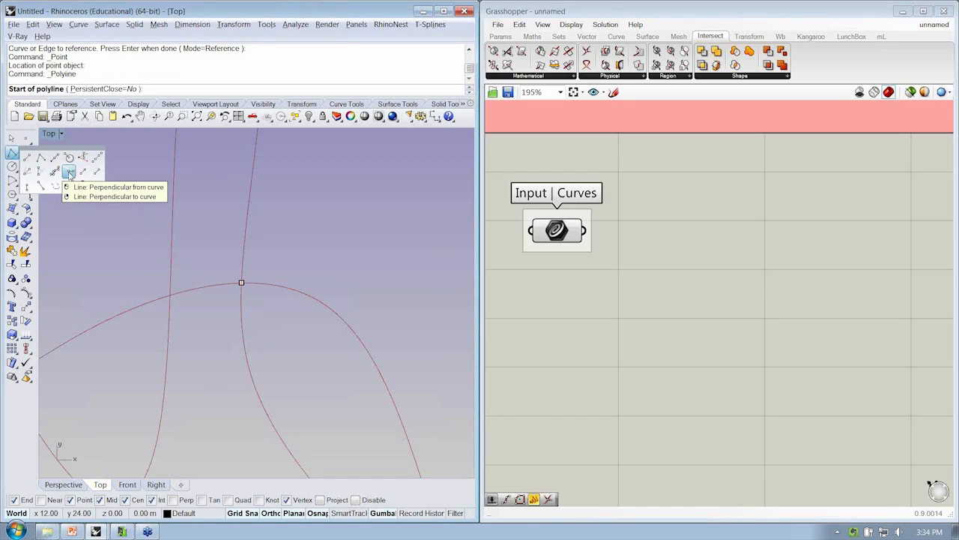
{"action": "left_click", "coordinate": [27, 187]}
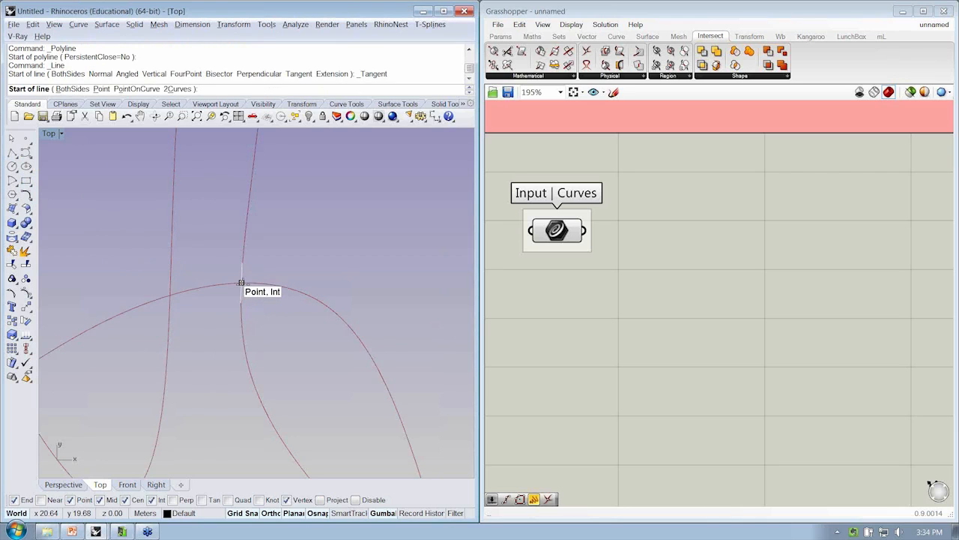
{"action": "left_click", "coordinate": [241, 282]}
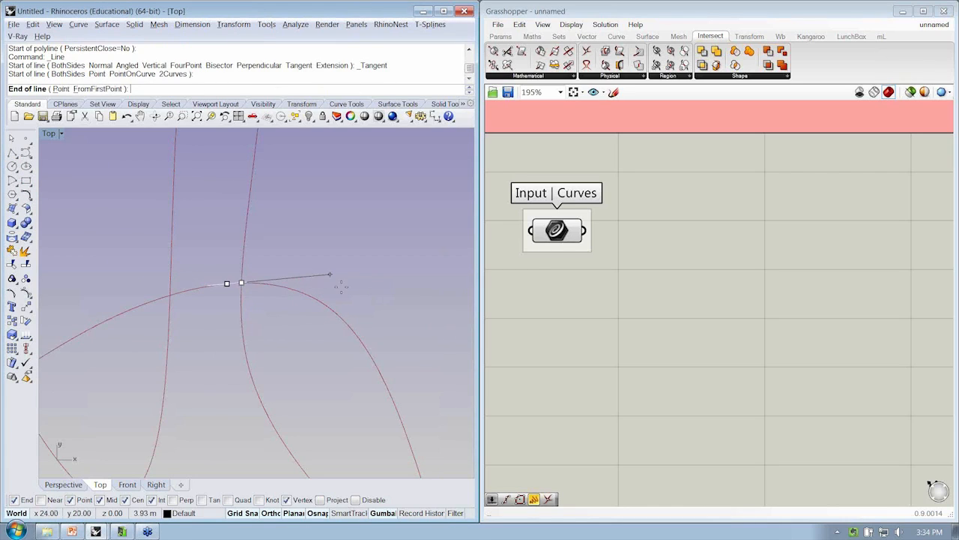
{"action": "type", "text": "f"}
{"action": "key", "text": "Return"}
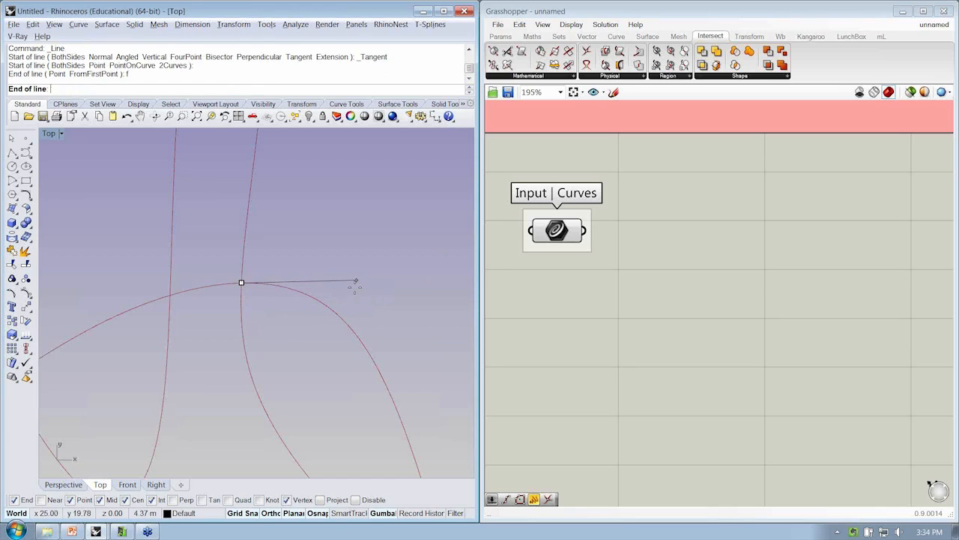
{"action": "type", "text": "1"}
{"action": "key", "text": "Return"}
{"action": "type", "text": "3"}
{"action": "key", "text": "Return"}
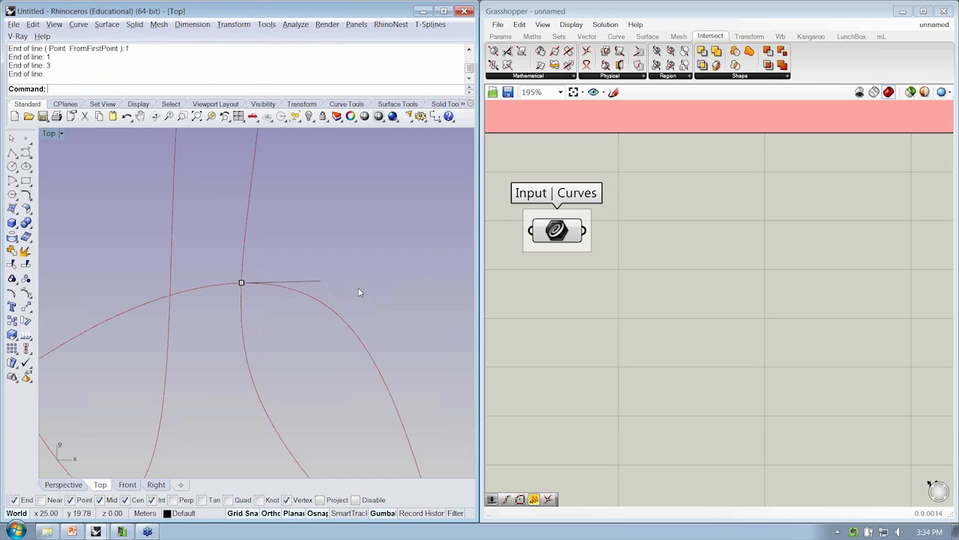
Draw a second tangent line of length 3 from the intersection point along the other crossing curve
{"action": "left_click", "coordinate": [285, 281]}
{"action": "key", "text": "Return"}
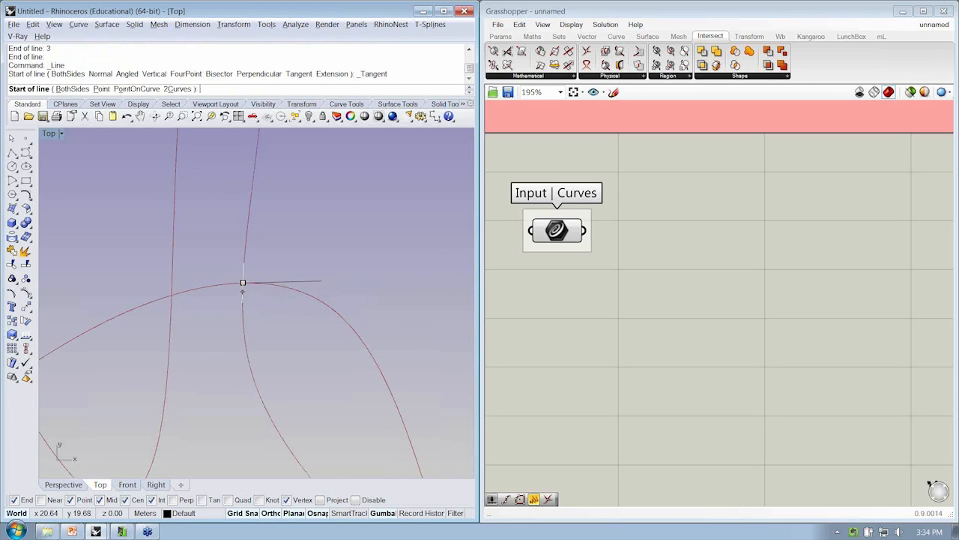
{"action": "left_click", "coordinate": [242, 296]}
{"action": "type", "text": "f"}
{"action": "key", "text": "Return"}
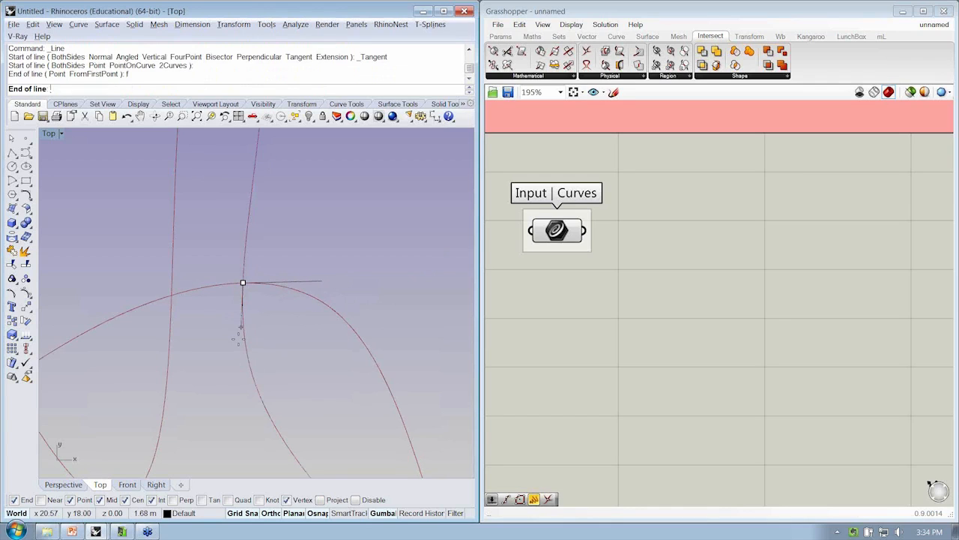
{"action": "type", "text": "3"}
{"action": "key", "text": "Return"}
{"action": "left_click", "coordinate": [239, 361]}
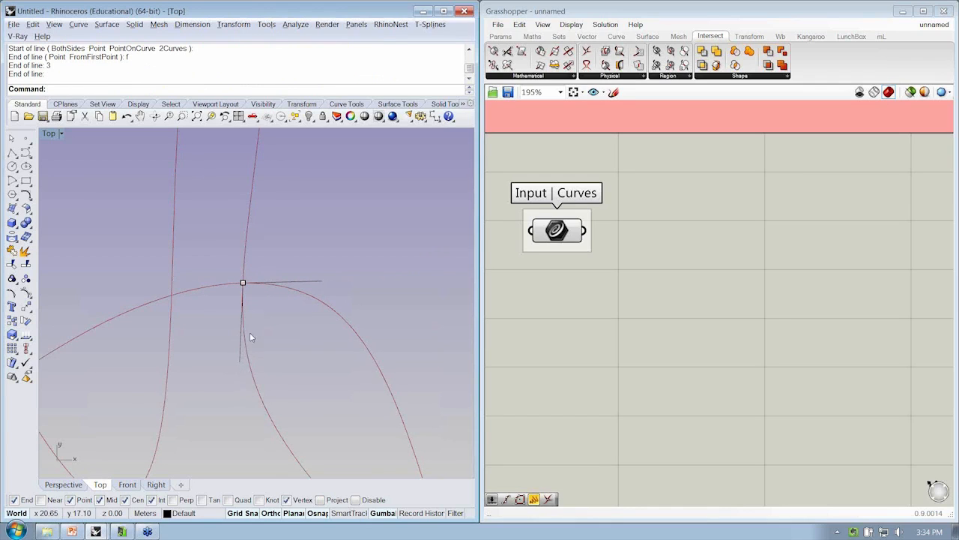
{"action": "scroll", "coordinate": [250, 332], "scroll_direction": "up", "scroll_amount": 2}
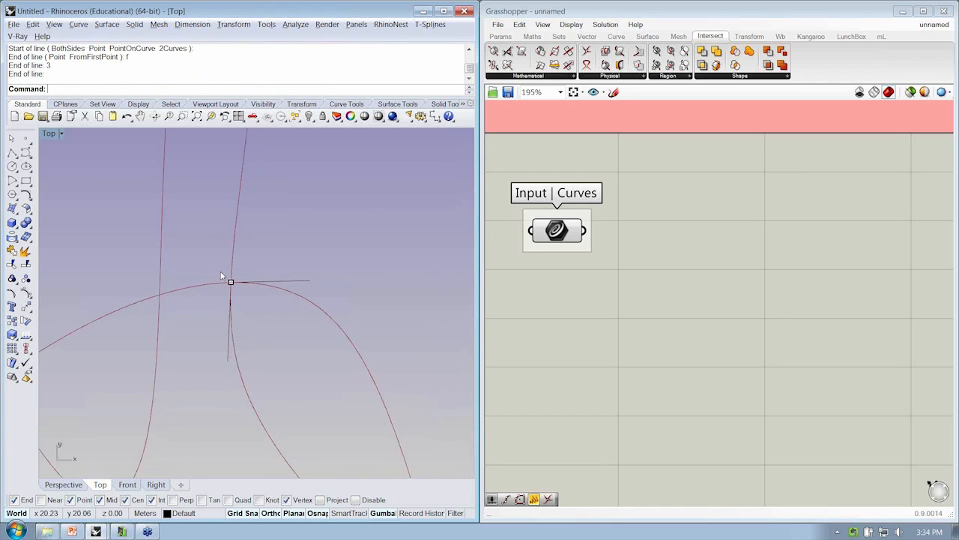
{"action": "left_click", "coordinate": [27, 183]}
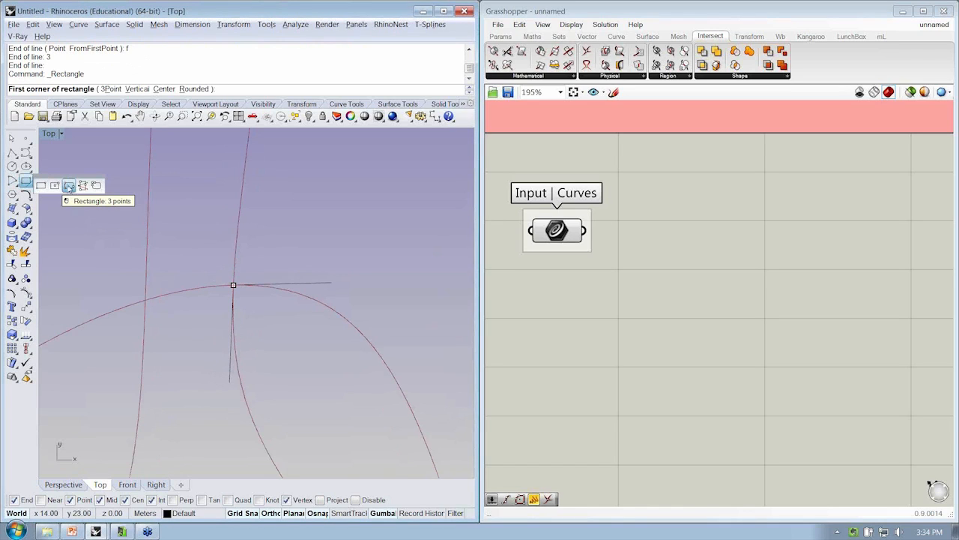
{"action": "key", "text": "Escape"}
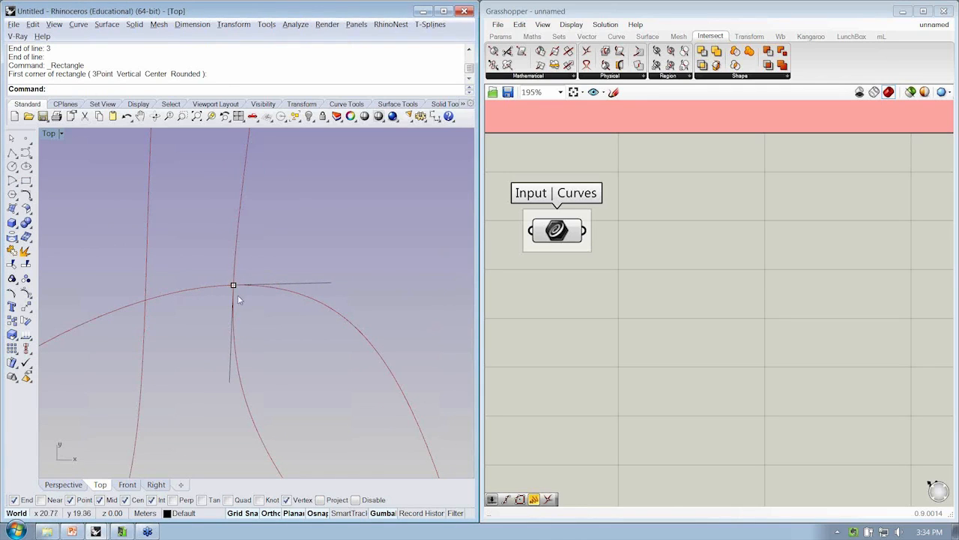
Examine the intersection point, its two tangent lines and the two curves crossing there by selecting them in turn
{"action": "scroll", "coordinate": [284, 280], "scroll_direction": "down", "scroll_amount": 4}
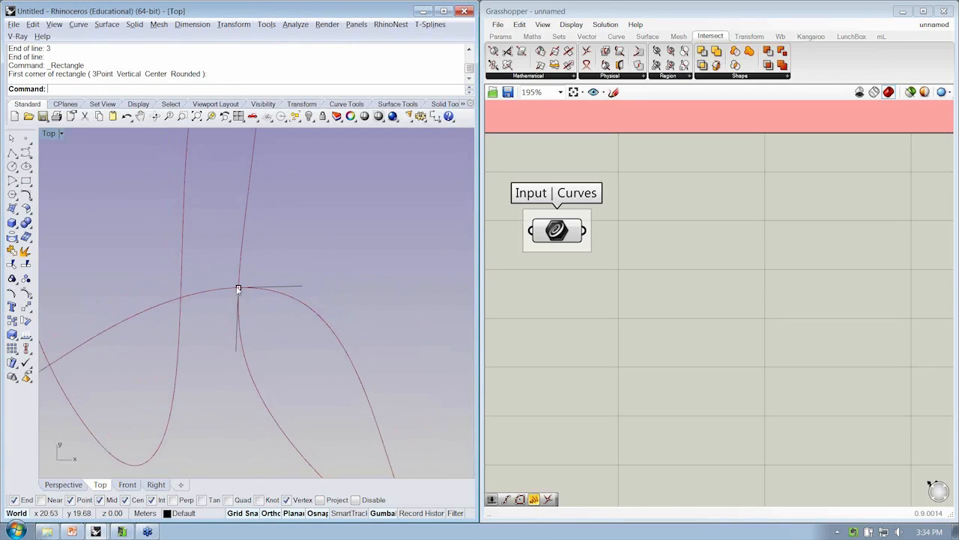
{"action": "left_click_drag", "start_coordinate": [219, 270], "coordinate": [259, 321]}
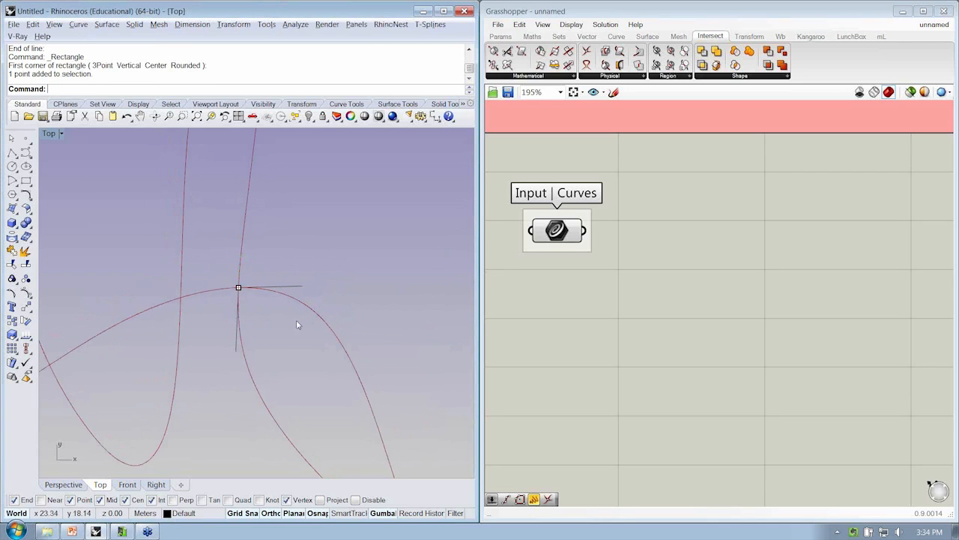
{"action": "left_click", "coordinate": [238, 325]}
{"action": "key", "text": "Escape"}
{"action": "scroll", "coordinate": [217, 270], "scroll_direction": "down", "scroll_amount": 3}
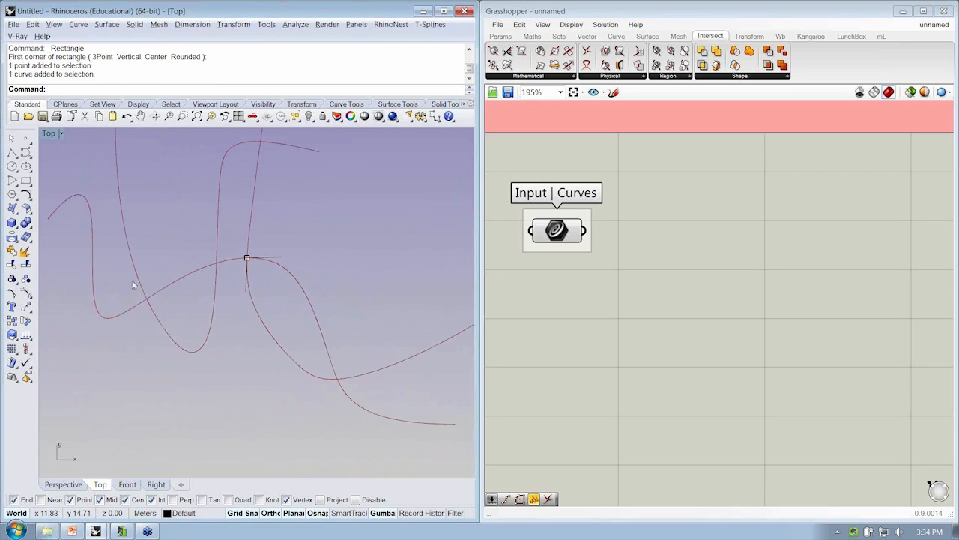
{"action": "right_click_drag", "start_coordinate": [219, 303], "coordinate": [213, 311]}
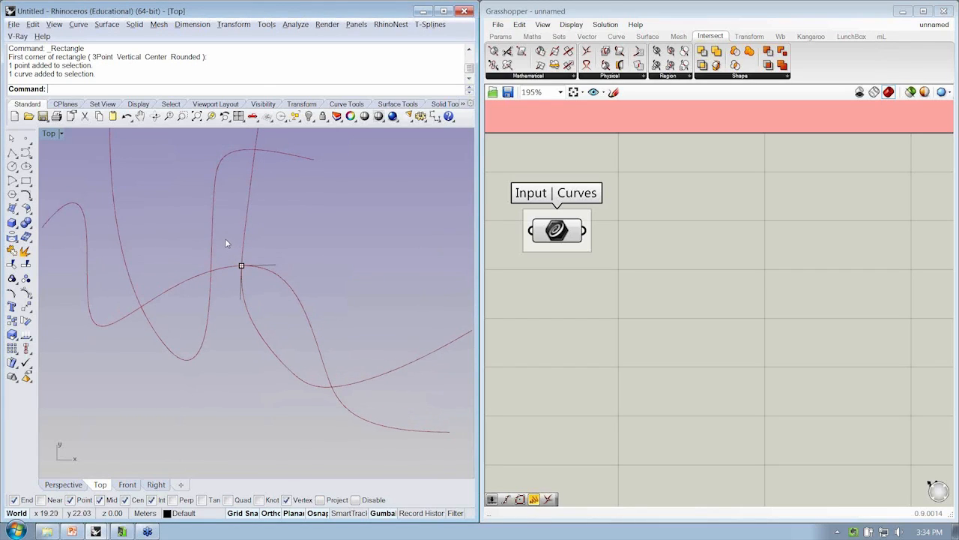
{"action": "left_click_drag", "start_coordinate": [225, 239], "coordinate": [306, 345]}
{"action": "scroll", "coordinate": [245, 277], "scroll_direction": "up", "scroll_amount": 3}
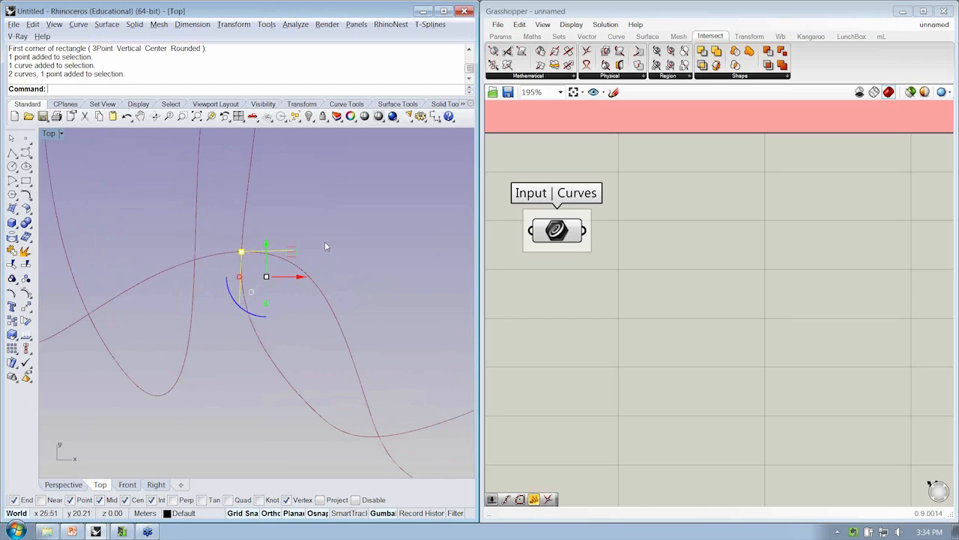
{"action": "scroll", "coordinate": [325, 242], "scroll_direction": "up", "scroll_amount": 2}
{"action": "scroll", "coordinate": [303, 246], "scroll_direction": "up", "scroll_amount": 2}
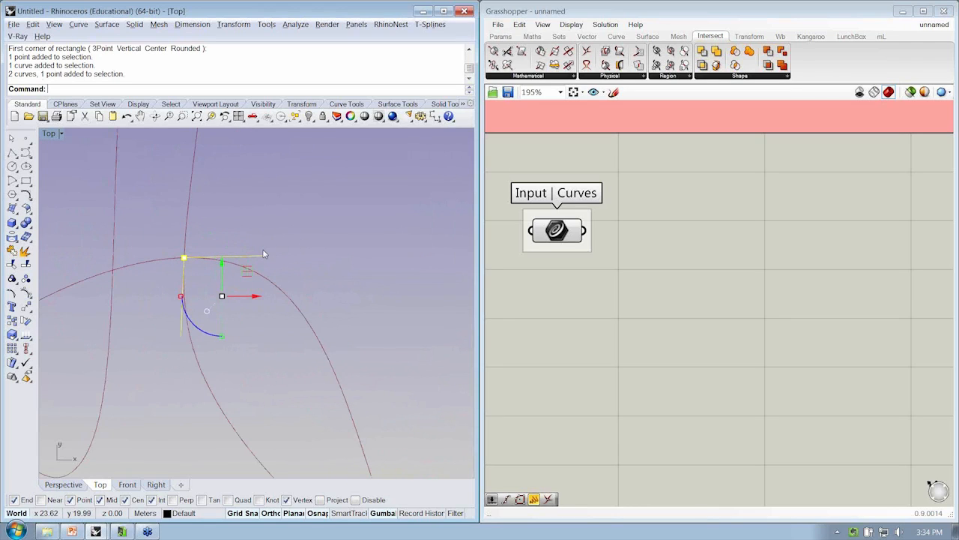
{"action": "right_click_drag", "start_coordinate": [263, 251], "coordinate": [282, 259]}
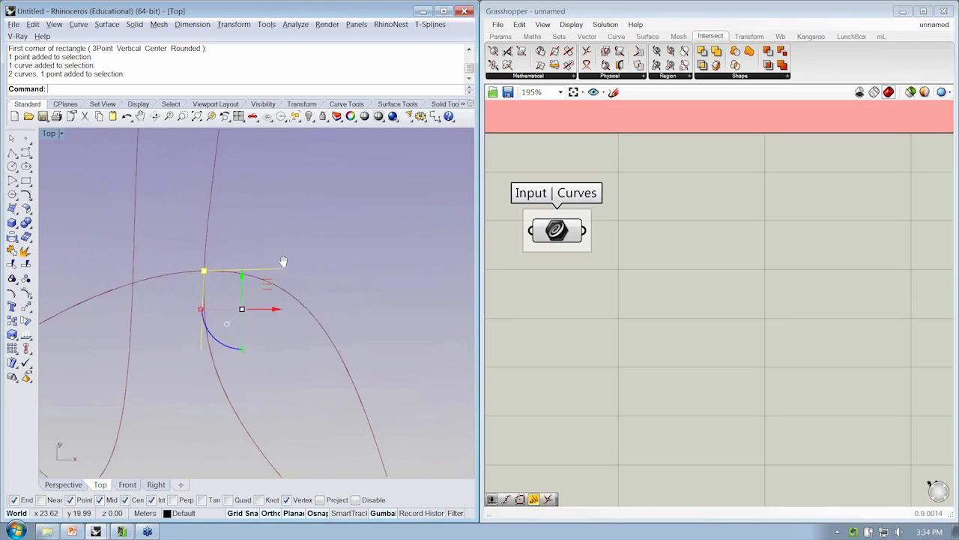
{"action": "scroll", "coordinate": [283, 259], "scroll_direction": "down", "scroll_amount": 4}
{"action": "left_click", "coordinate": [342, 310]}
{"action": "left_click", "coordinate": [305, 301]}
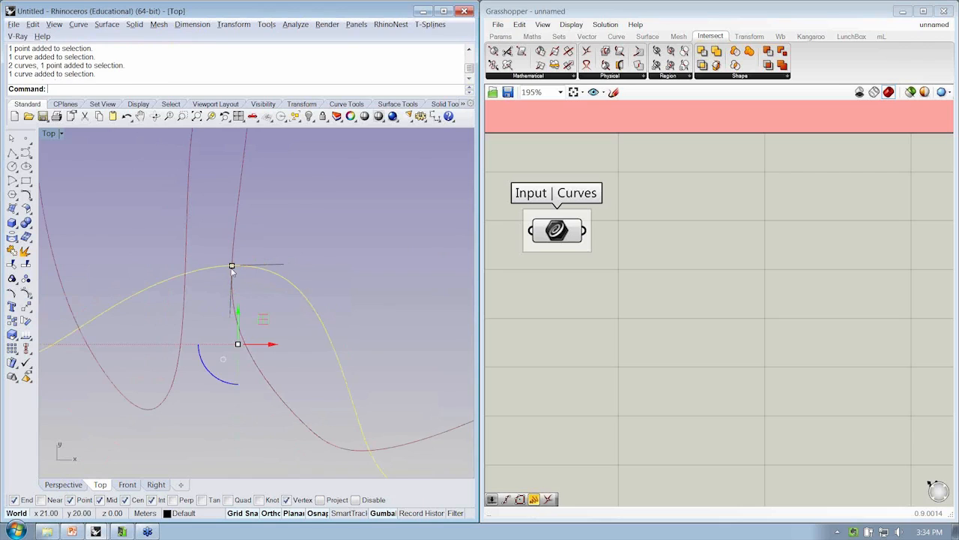
{"action": "left_click", "coordinate": [232, 267]}
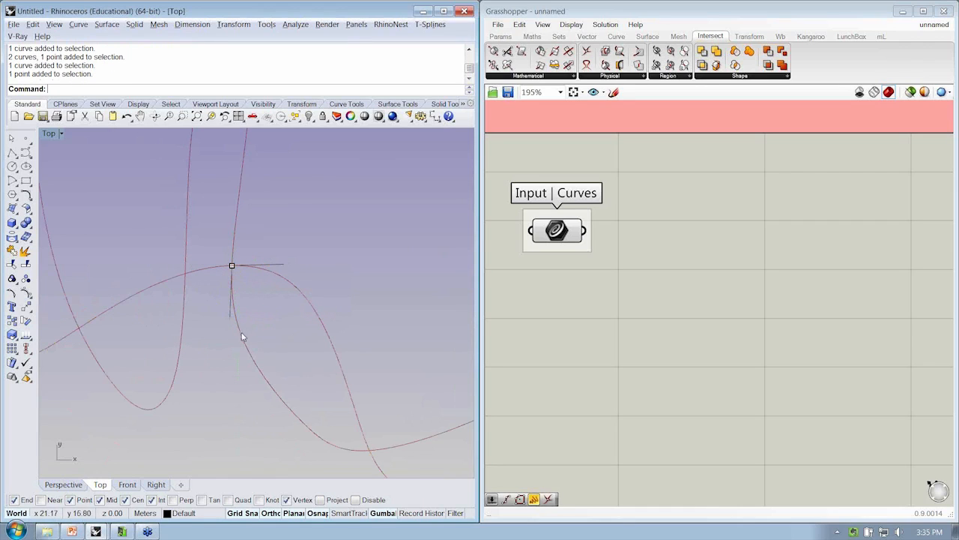
{"action": "left_click", "coordinate": [240, 337]}
{"action": "left_click", "coordinate": [233, 268]}
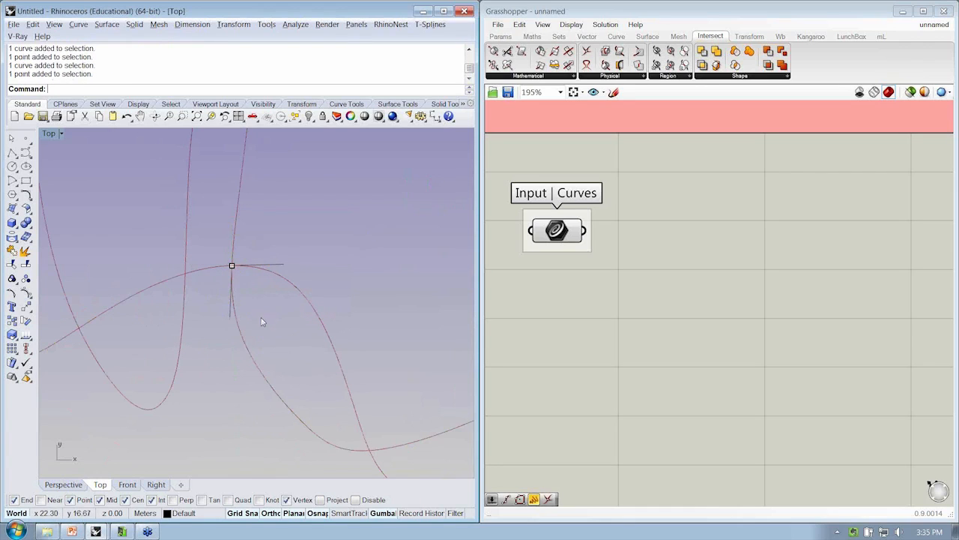
{"action": "left_click", "coordinate": [250, 349]}
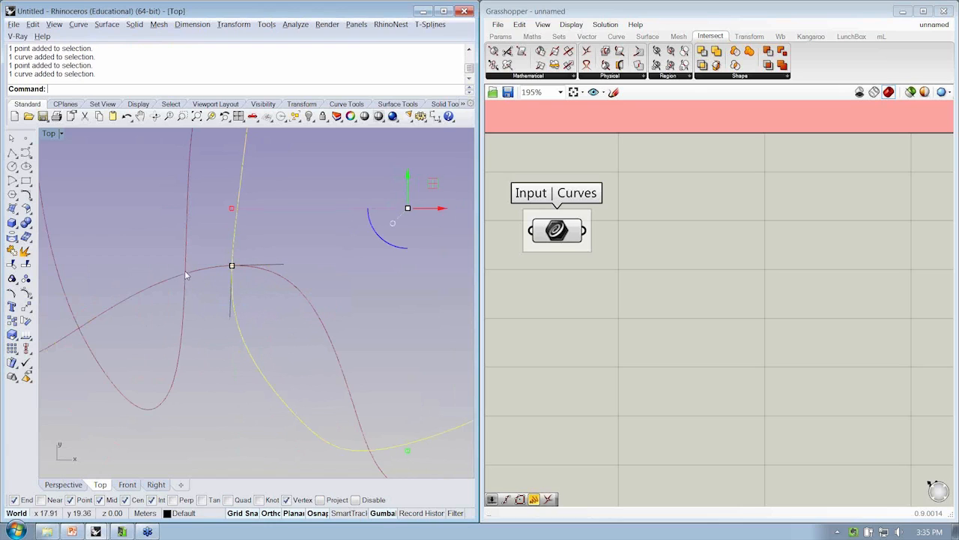
Delete the intersection point and both tangent lines, keeping only the three curves
{"action": "left_click_drag", "start_coordinate": [214, 243], "coordinate": [306, 353]}
{"action": "key", "text": "Delete"}
{"action": "scroll", "coordinate": [307, 337], "scroll_direction": "down", "scroll_amount": 2}
{"action": "right_click_drag", "start_coordinate": [305, 338], "coordinate": [286, 345]}
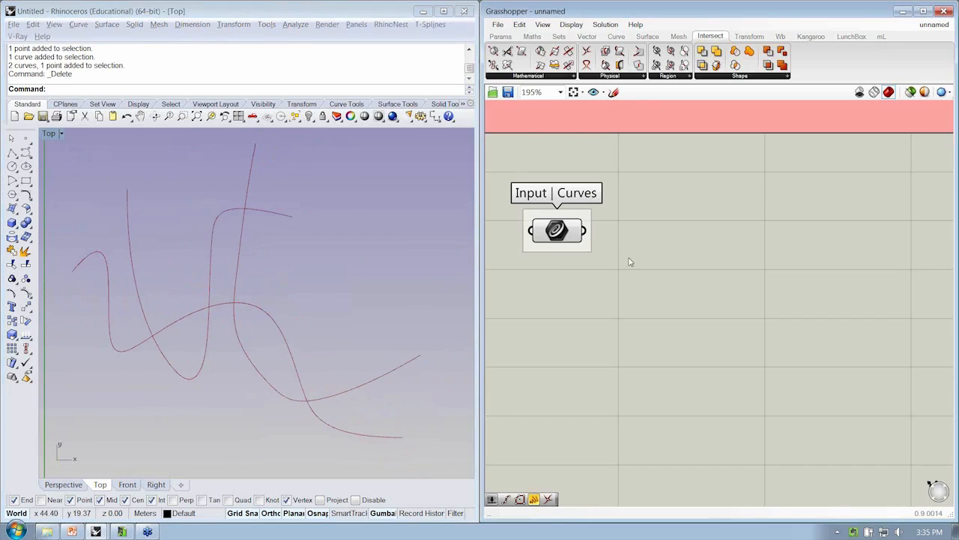
In Grasshopper, place a Curve | Curve intersection component beside the curve input group
{"action": "right_click_drag", "start_coordinate": [629, 263], "coordinate": [607, 273]}
{"action": "right_click_drag", "start_coordinate": [590, 230], "coordinate": [615, 237]}
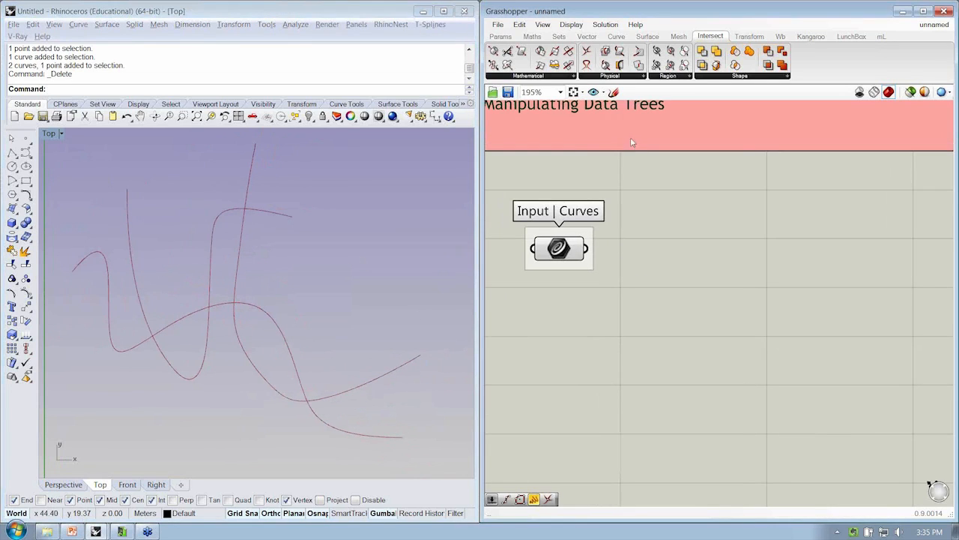
{"action": "left_click", "coordinate": [635, 76]}
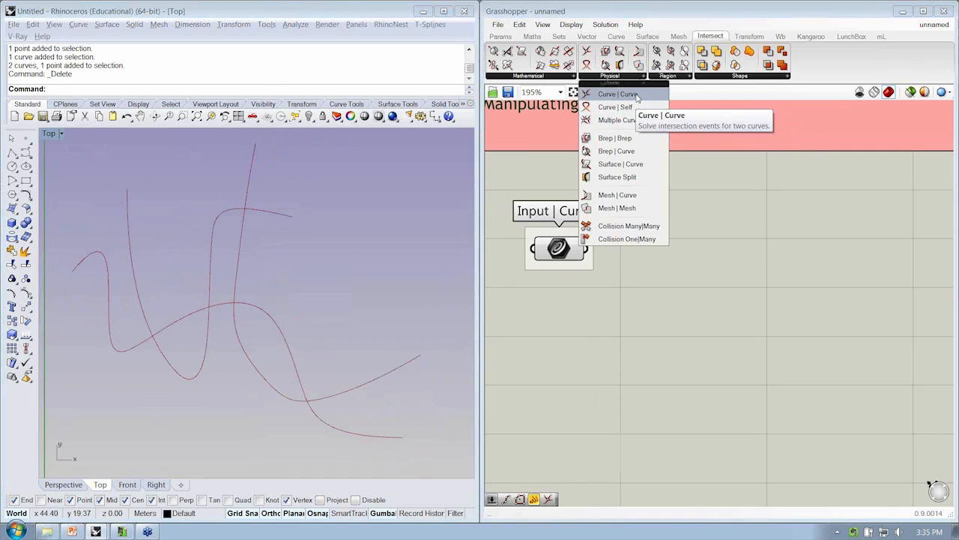
{"action": "left_click_drag", "start_coordinate": [637, 96], "coordinate": [718, 222]}
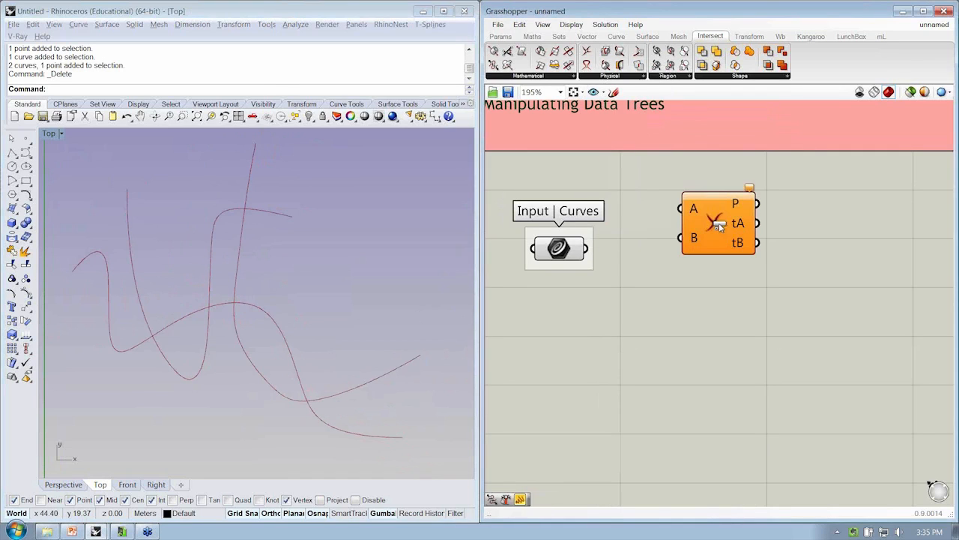
Place a Multiple Curves intersection component below Curve | Curve and feed the input curves into it
{"action": "left_click", "coordinate": [606, 76]}
{"action": "left_click_drag", "start_coordinate": [605, 120], "coordinate": [708, 320]}
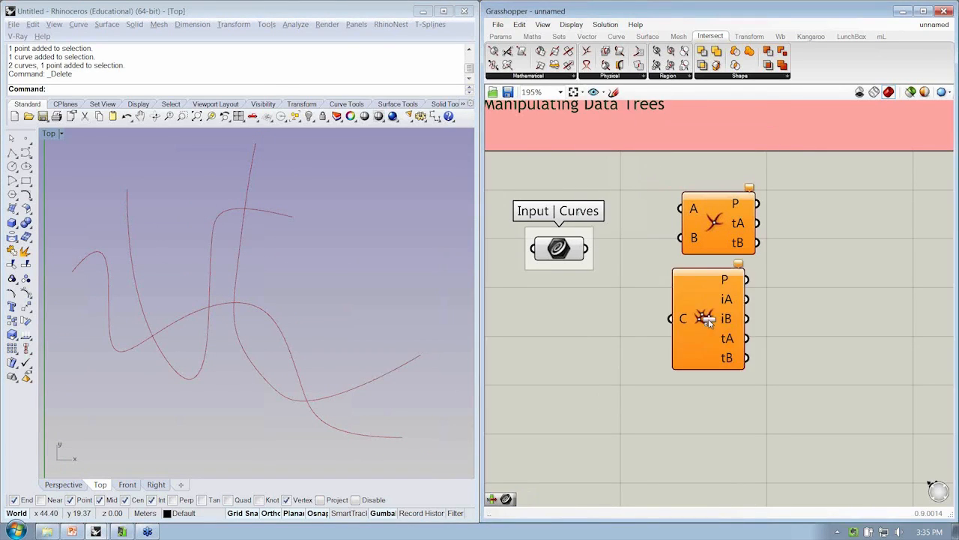
{"action": "left_click_drag", "start_coordinate": [588, 249], "coordinate": [671, 319]}
{"action": "left_click_drag", "start_coordinate": [731, 295], "coordinate": [677, 318]}
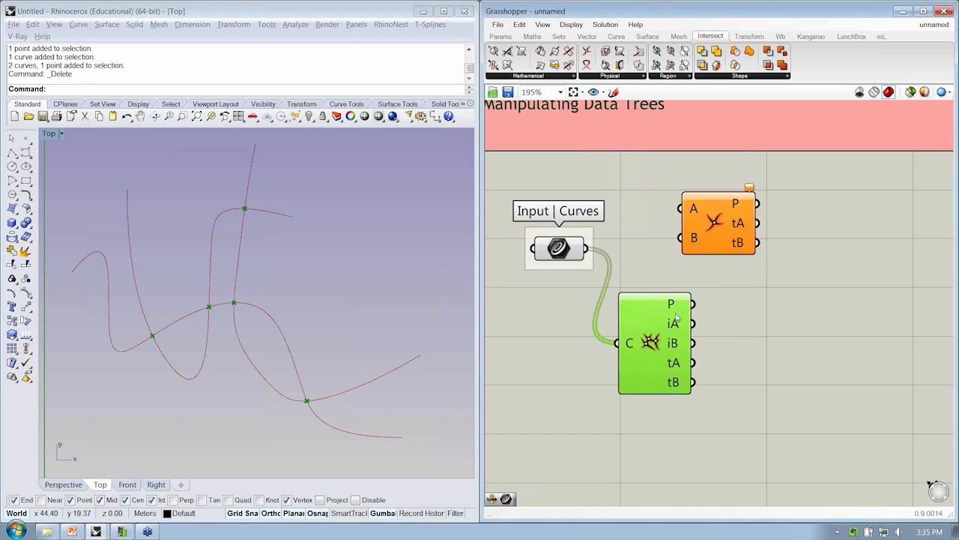
{"action": "mouse_move", "coordinate": [680, 310]}
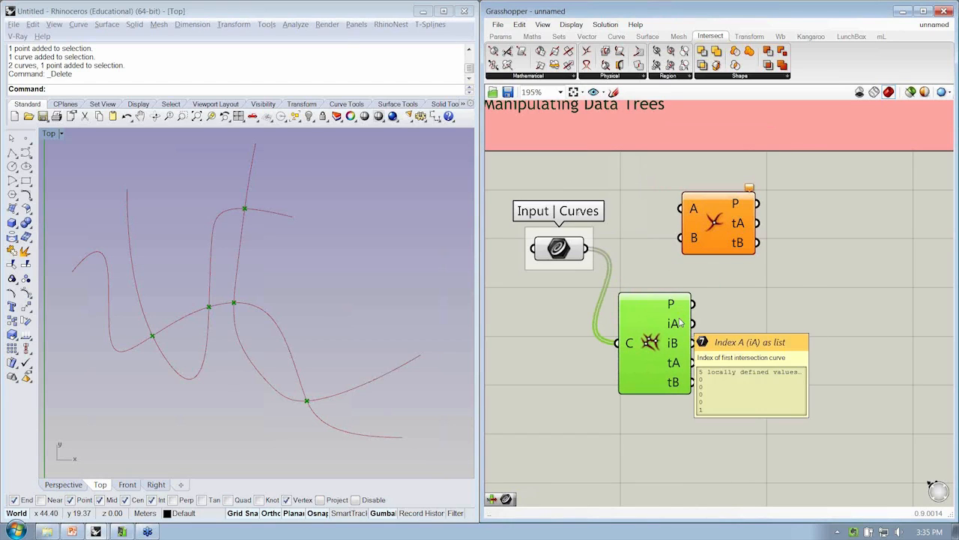
{"action": "mouse_move", "coordinate": [677, 352]}
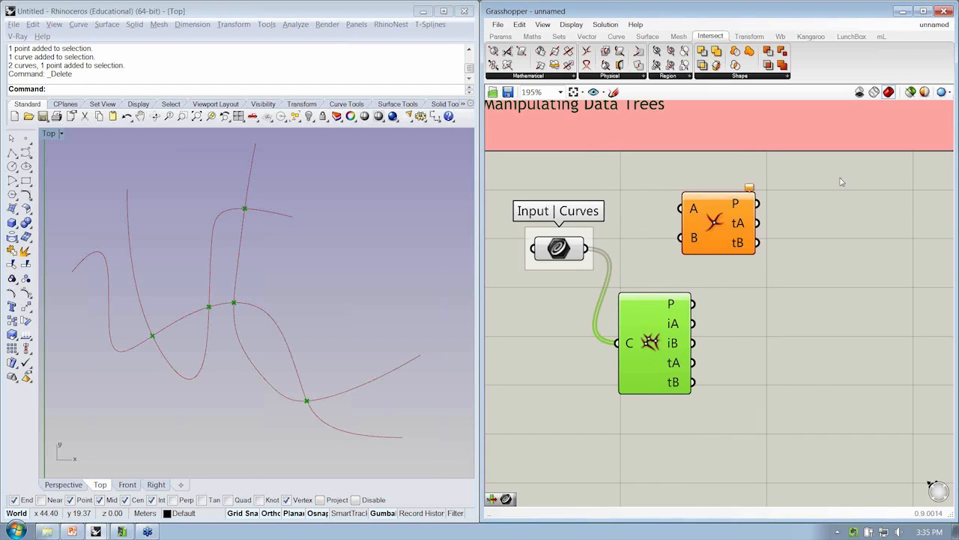
Shift the Curve | Curve component down and delete the Multiple Curves component
{"action": "left_click_drag", "start_coordinate": [740, 223], "coordinate": [736, 254]}
{"action": "left_click", "coordinate": [651, 367]}
{"action": "key", "text": "Delete"}
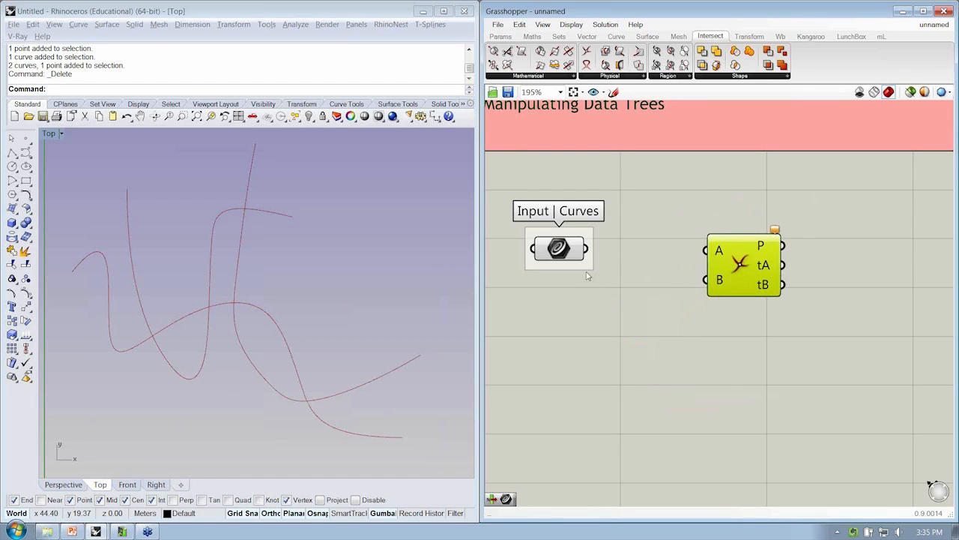
Space the curve input and Curve | Curve component apart, and connect the curves to both inputs A and B
{"action": "left_click_drag", "start_coordinate": [591, 270], "coordinate": [584, 292]}
{"action": "left_click_drag", "start_coordinate": [726, 280], "coordinate": [758, 280]}
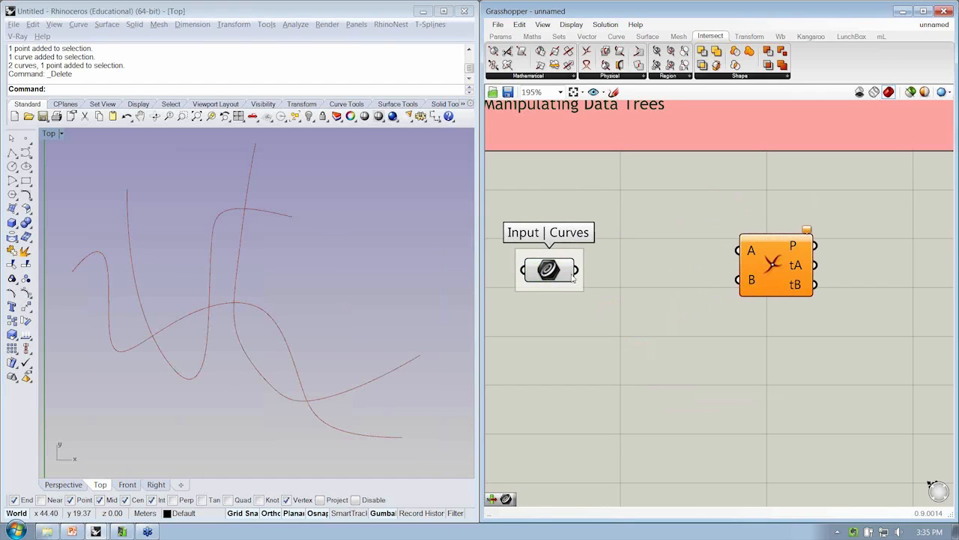
{"action": "mouse_move", "coordinate": [574, 271]}
{"action": "left_mouse_down"}
{"action": "mouse_move", "coordinate": [739, 250]}
{"action": "mouse_move", "coordinate": [562, 288]}
{"action": "mouse_move", "coordinate": [576, 271]}
{"action": "left_mouse_up"}
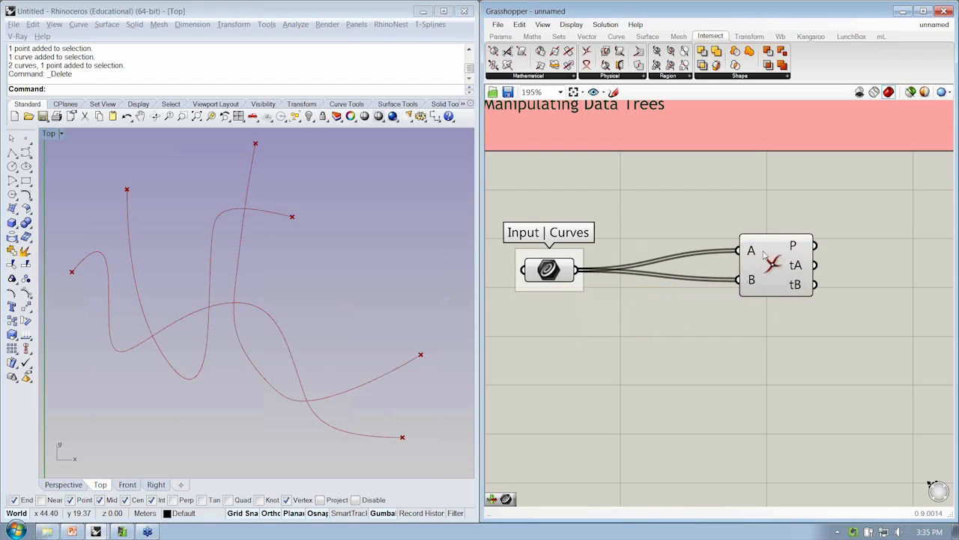
{"action": "mouse_move", "coordinate": [748, 255]}
Place a Graft Tree component between the curve input and the Curve | Curve component
{"action": "left_click", "coordinate": [509, 37]}
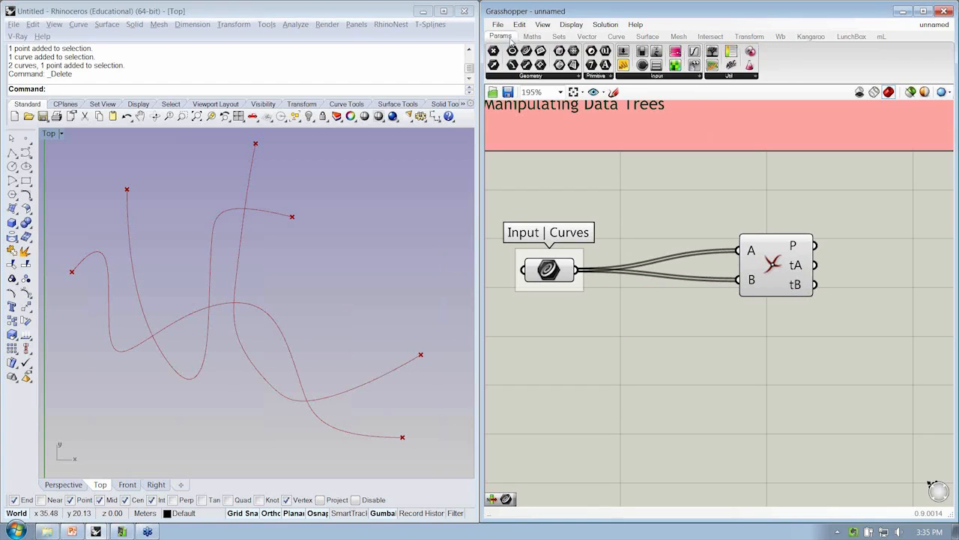
{"action": "left_click", "coordinate": [531, 38]}
{"action": "left_click", "coordinate": [559, 37]}
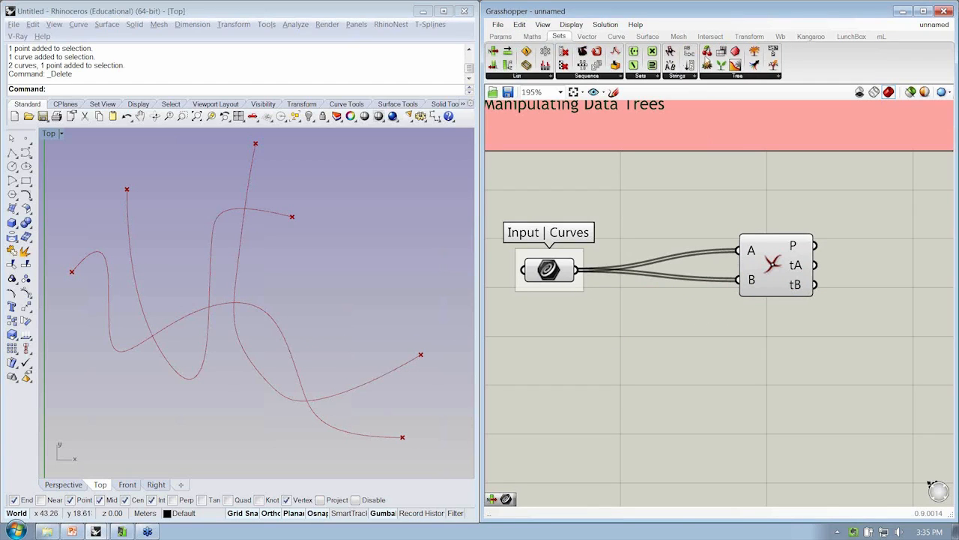
{"action": "left_click_drag", "start_coordinate": [721, 67], "coordinate": [668, 206]}
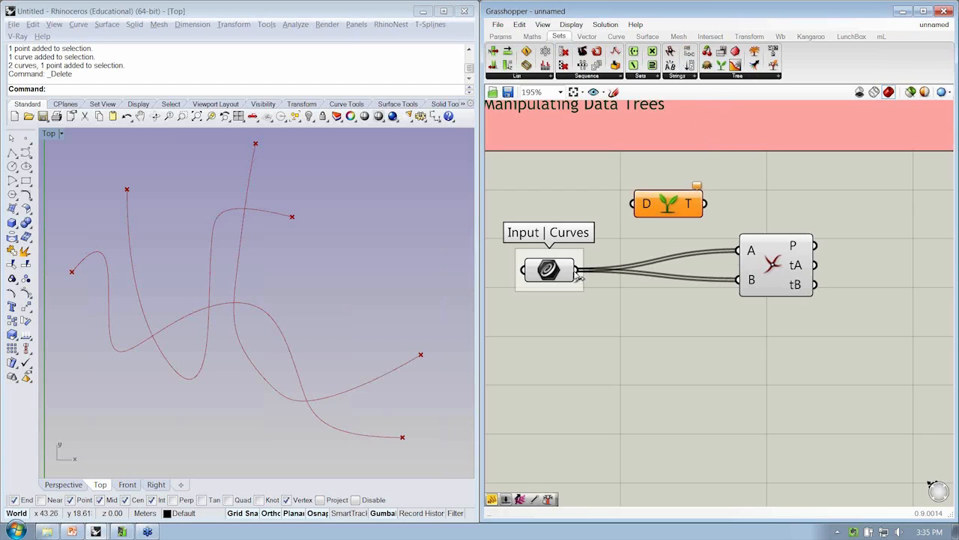
Route the input curves through Graft Tree into input A of Curve | Curve and align it between both components
{"action": "left_click_drag", "start_coordinate": [577, 270], "coordinate": [633, 204]}
{"action": "left_click_drag", "start_coordinate": [705, 203], "coordinate": [739, 250]}
{"action": "left_click_drag", "start_coordinate": [671, 213], "coordinate": [664, 244]}
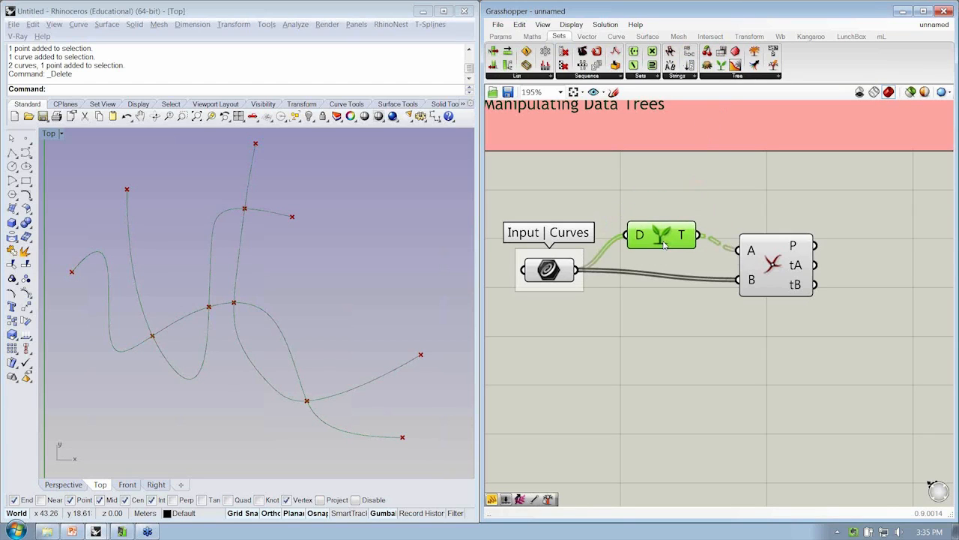
{"action": "left_click", "coordinate": [677, 202]}
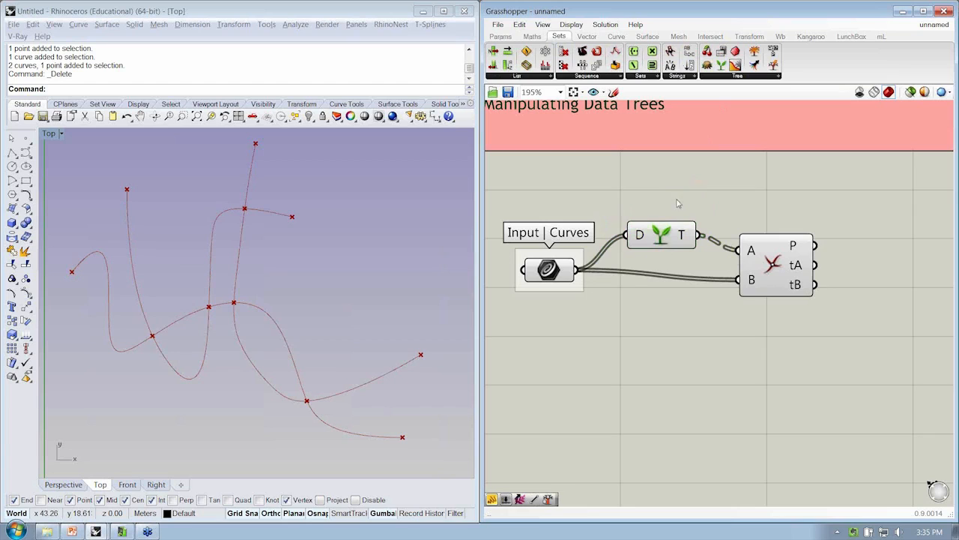
{"action": "left_click", "coordinate": [643, 237]}
{"action": "mouse_move", "coordinate": [685, 237]}
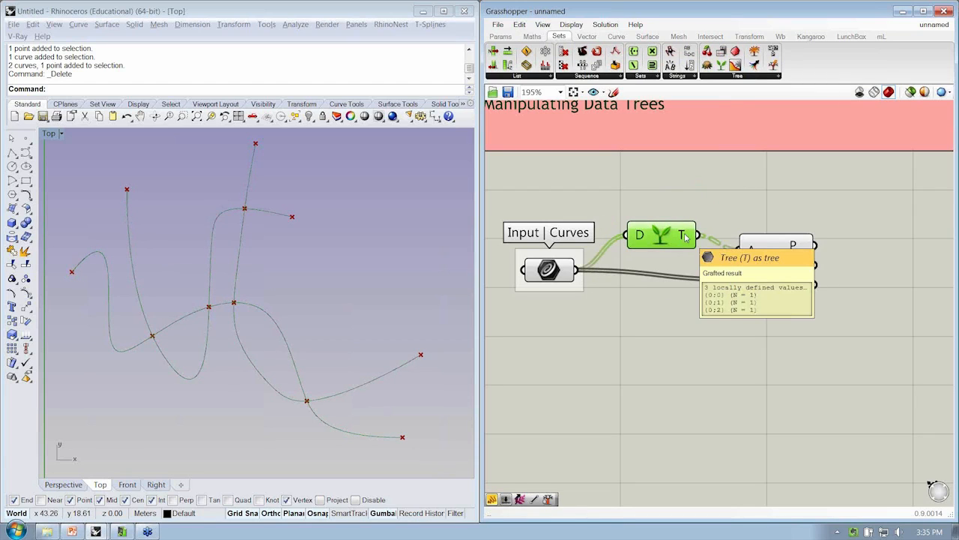
{"action": "mouse_move", "coordinate": [753, 282]}
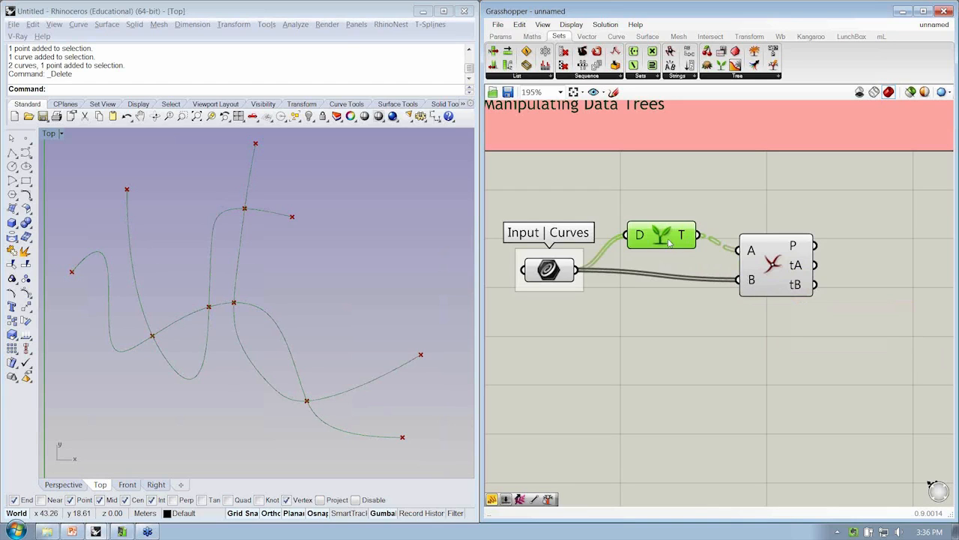
Shift the Curve | Curve component up level with Graft Tree and inspect the data of its P output
{"action": "left_click", "coordinate": [775, 278]}
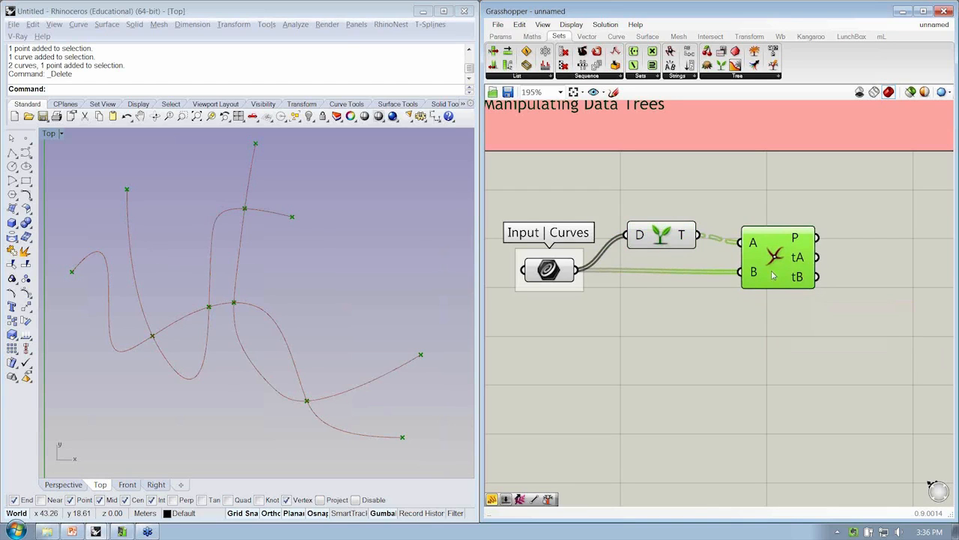
{"action": "right_click_drag", "start_coordinate": [774, 278], "coordinate": [688, 264]}
{"action": "mouse_move", "coordinate": [716, 239]}
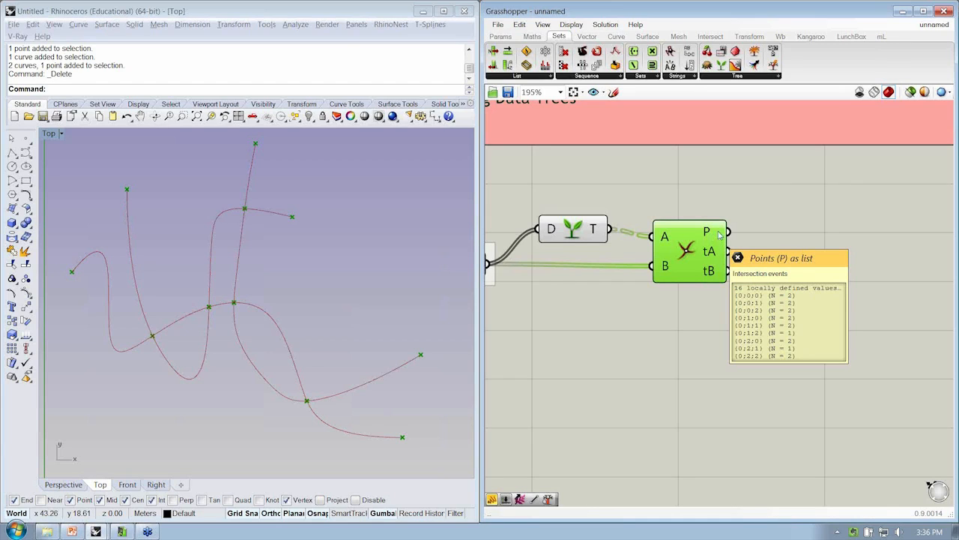
Place a Panel beside Curve | Curve, feed it from the P output, and enlarge it to show several branches
{"action": "left_click", "coordinate": [503, 37]}
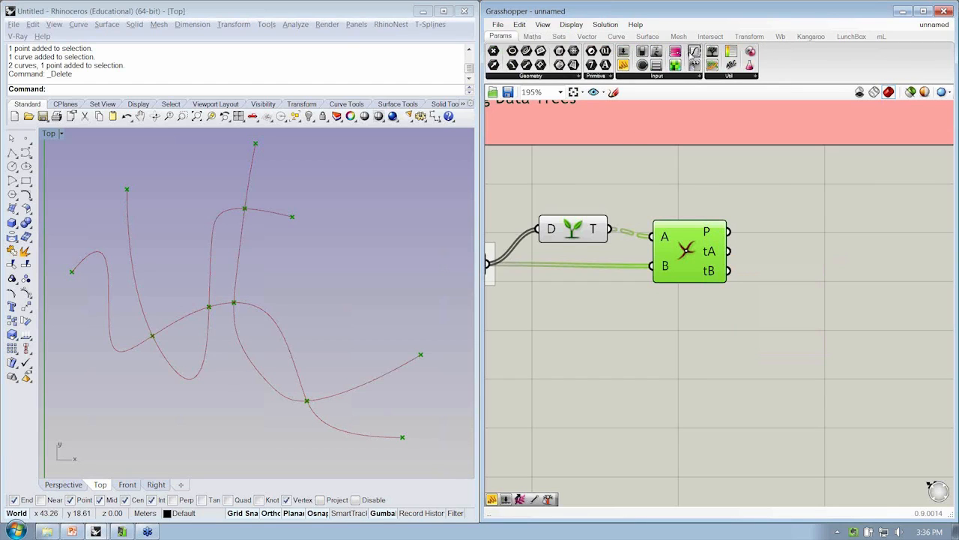
{"action": "left_click_drag", "start_coordinate": [623, 65], "coordinate": [834, 220]}
{"action": "left_click_drag", "start_coordinate": [727, 232], "coordinate": [754, 222]}
{"action": "scroll", "coordinate": [651, 238], "scroll_direction": "down", "scroll_amount": 3}
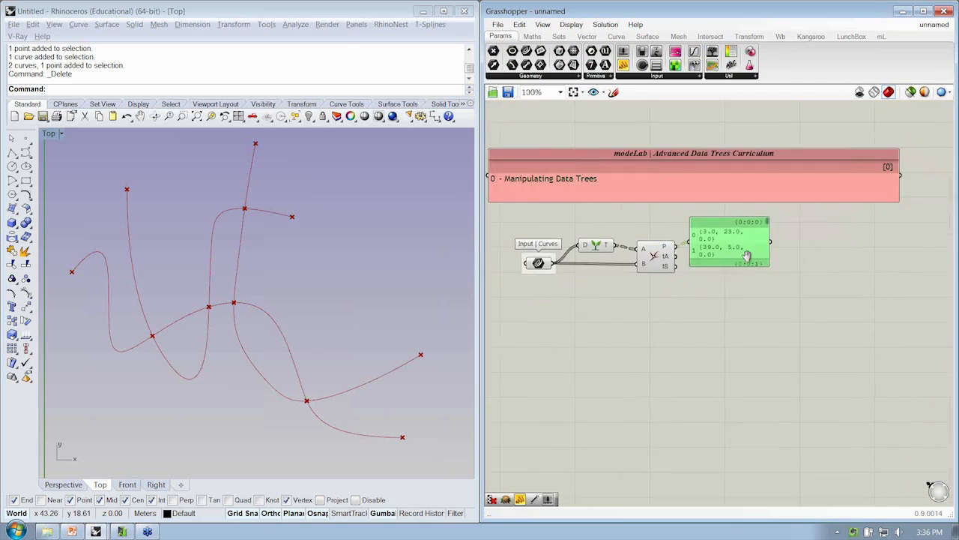
{"action": "scroll", "coordinate": [736, 250], "scroll_direction": "up", "scroll_amount": 3}
{"action": "left_click_drag", "start_coordinate": [770, 272], "coordinate": [934, 428]}
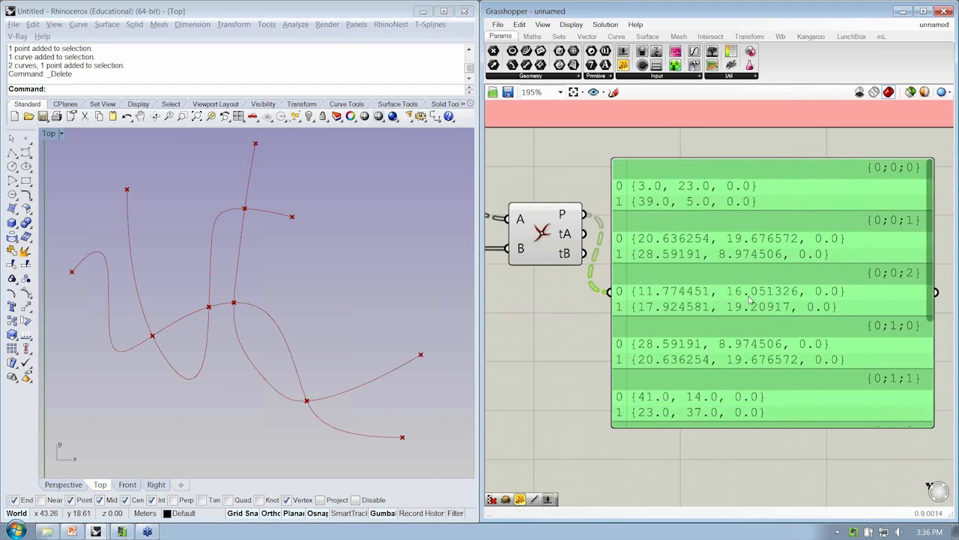
Read through the intersection points listed in the panel down to branch {0;2;2}, and delete the panel
{"action": "right_click_drag", "start_coordinate": [892, 269], "coordinate": [904, 255]}
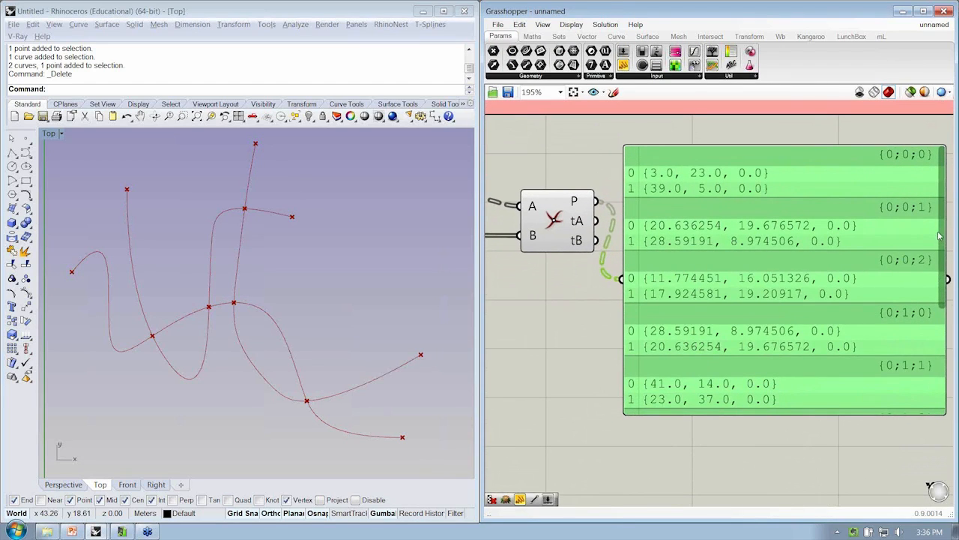
{"action": "left_click_drag", "start_coordinate": [942, 240], "coordinate": [943, 368]}
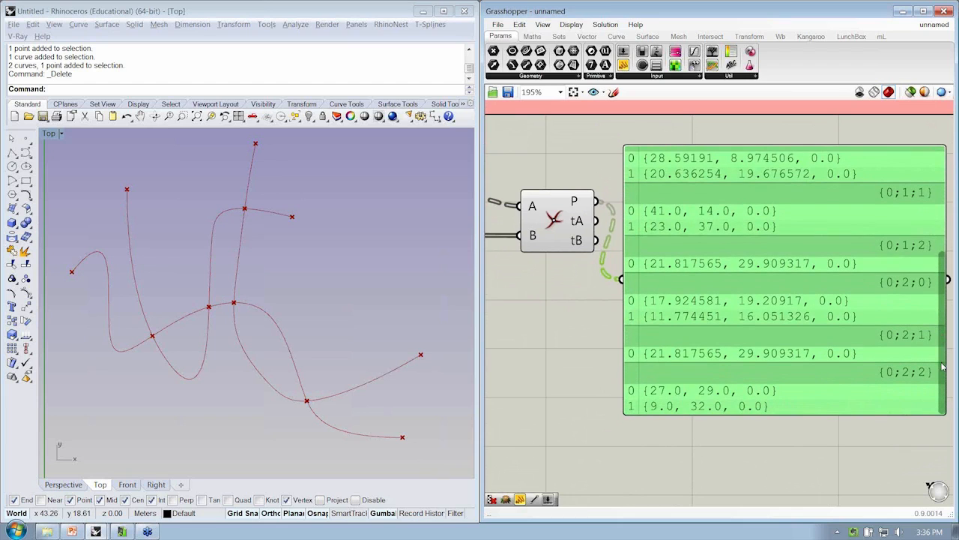
{"action": "right_click_drag", "start_coordinate": [336, 346], "coordinate": [339, 341]}
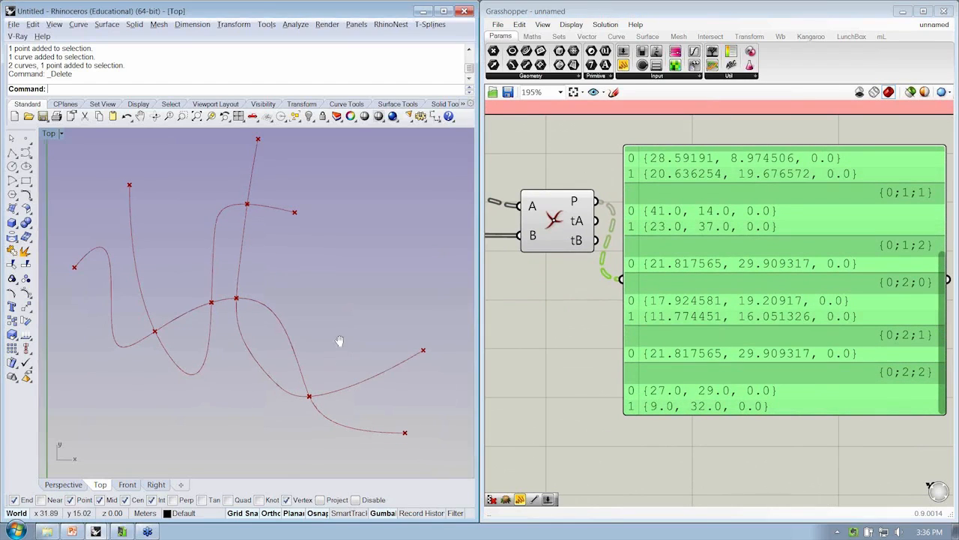
{"action": "scroll", "coordinate": [705, 381], "scroll_direction": "down", "scroll_amount": 3}
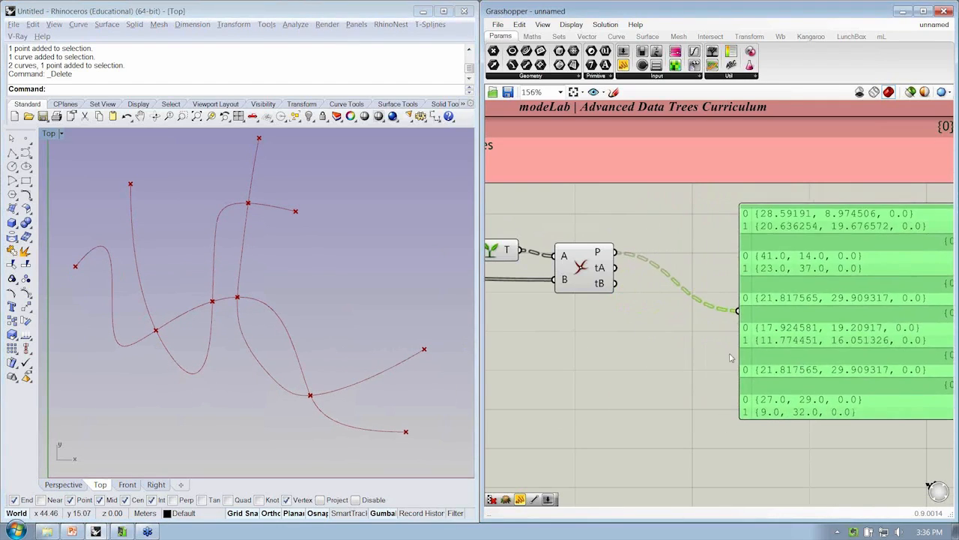
{"action": "left_click", "coordinate": [799, 300]}
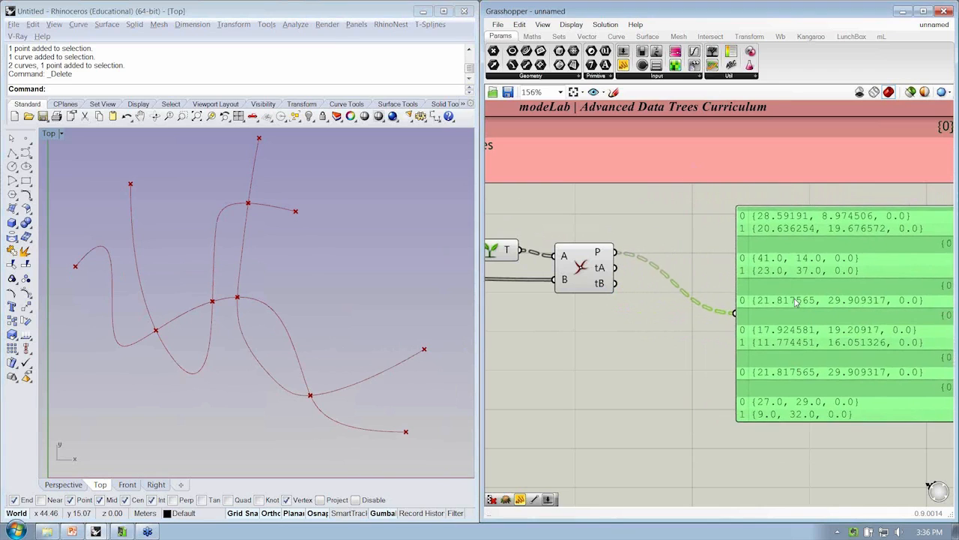
{"action": "key", "text": "Delete"}
Place a Param Viewer beside the Curve | Curve component and connect the P output to it
{"action": "left_click_drag", "start_coordinate": [714, 51], "coordinate": [730, 255]}
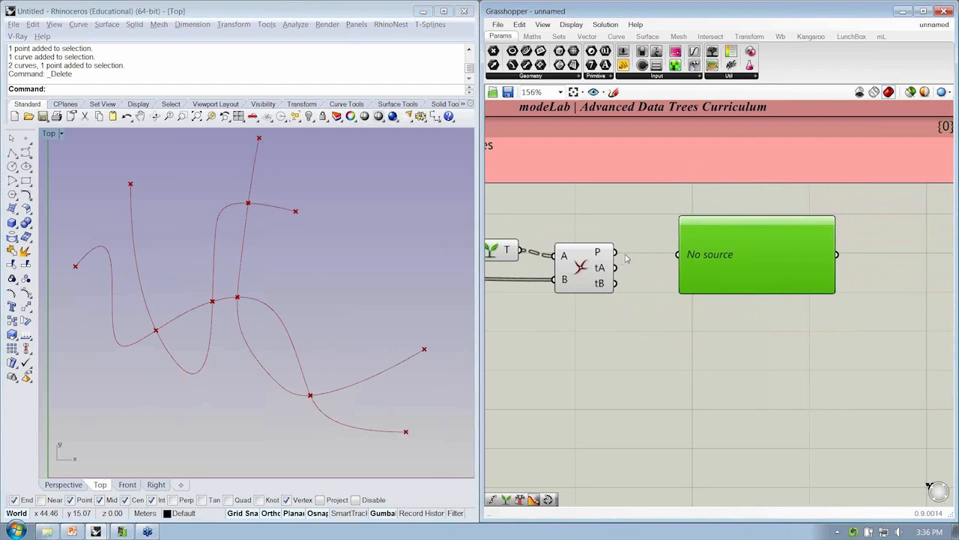
{"action": "left_click_drag", "start_coordinate": [616, 252], "coordinate": [711, 295]}
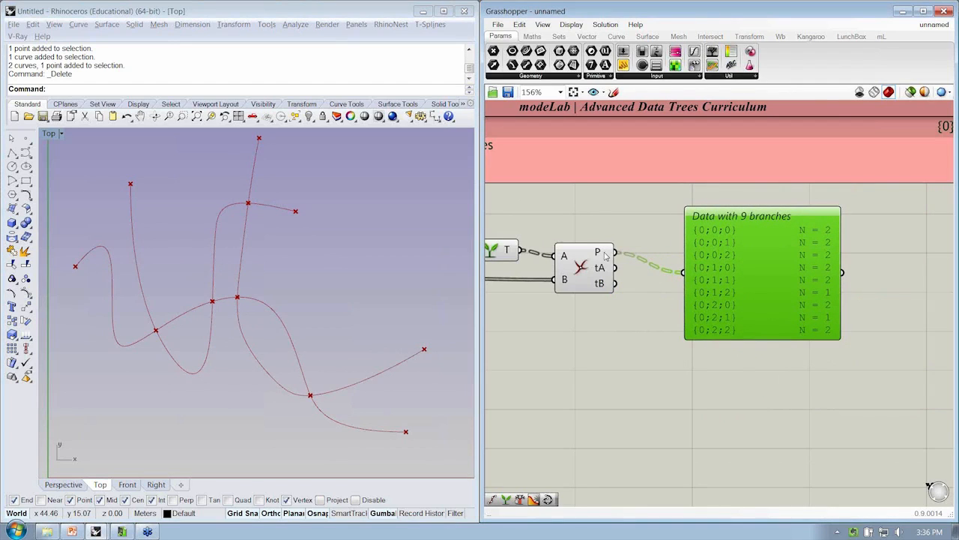
{"action": "mouse_move", "coordinate": [606, 256]}
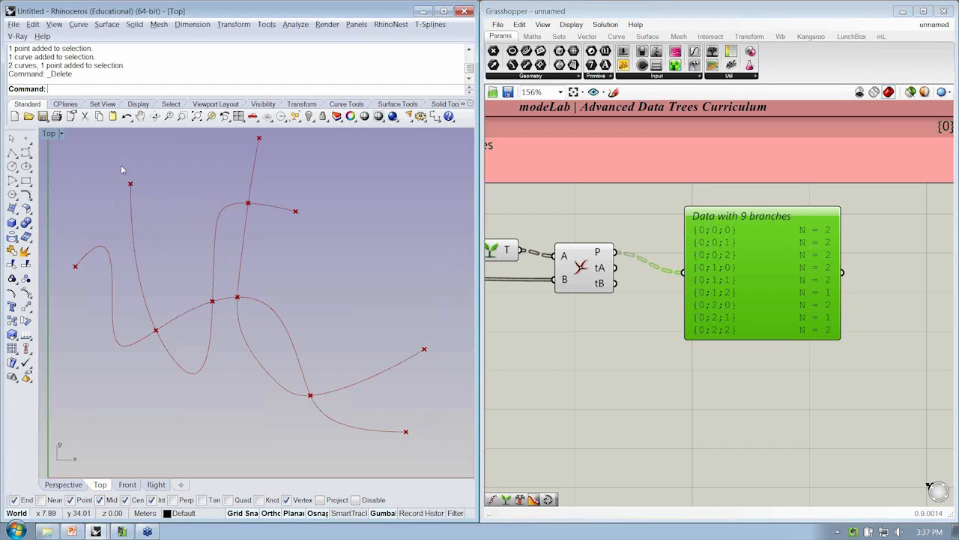
Examine the lowest curve crossing in the Rhino Top view by alternately selecting the two curves that meet there
{"action": "left_click_drag", "start_coordinate": [136, 208], "coordinate": [142, 208]}
{"action": "right_click_drag", "start_coordinate": [262, 167], "coordinate": [262, 177]}
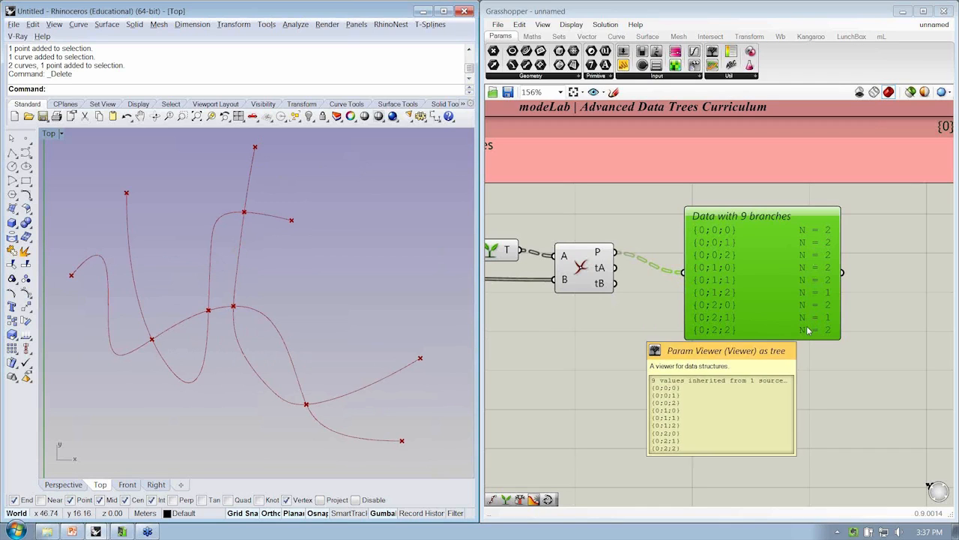
{"action": "scroll", "coordinate": [298, 390], "scroll_direction": "up", "scroll_amount": 5}
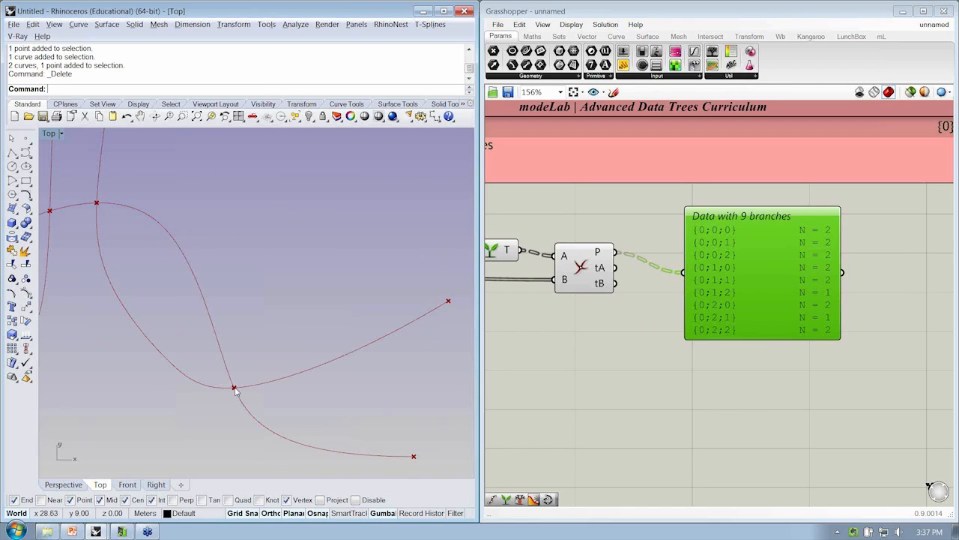
{"action": "right_click_drag", "start_coordinate": [236, 388], "coordinate": [252, 375]}
{"action": "left_click", "coordinate": [266, 406]}
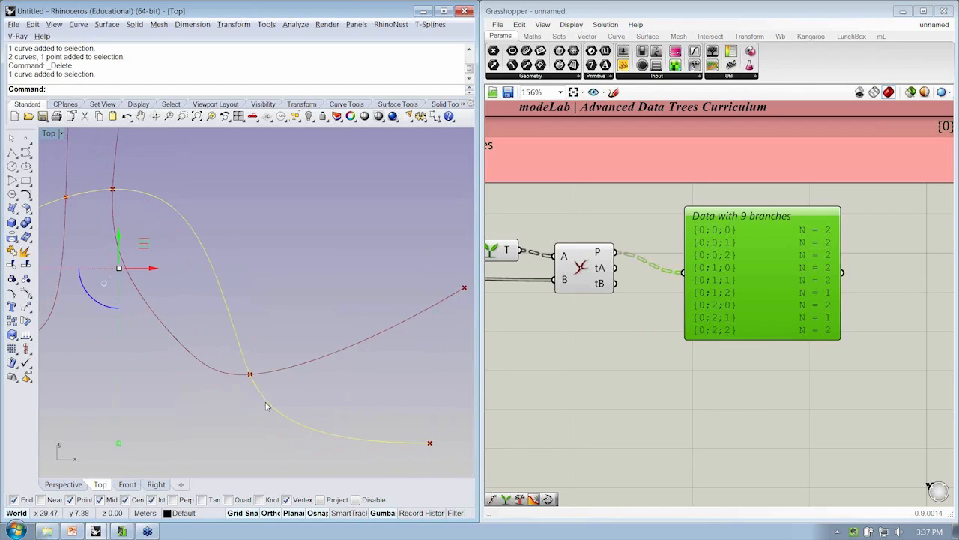
{"action": "left_click", "coordinate": [272, 373]}
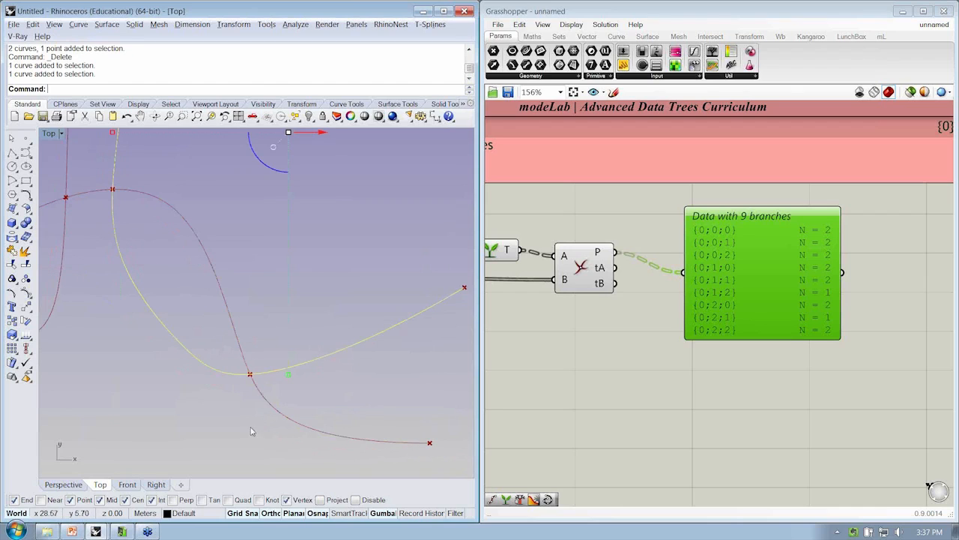
{"action": "left_click", "coordinate": [255, 385]}
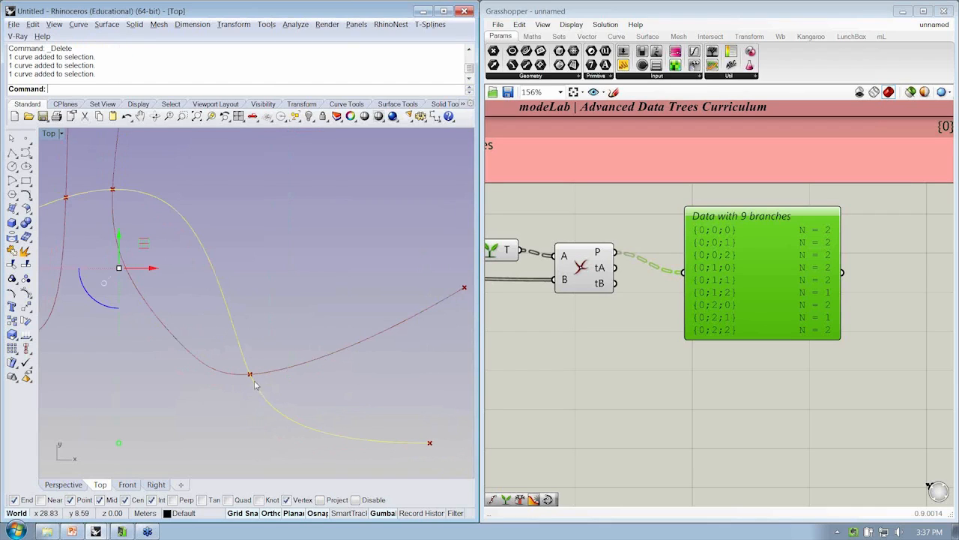
{"action": "left_click", "coordinate": [265, 383]}
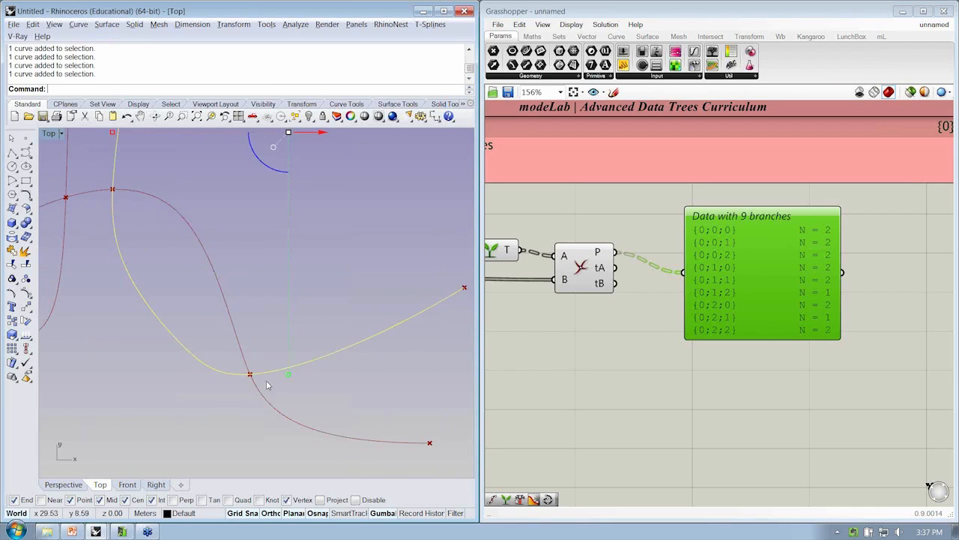
{"action": "key", "text": "Escape"}
Examine the free end point of the curve rising from the lowest crossing, and clear the selection
{"action": "scroll", "coordinate": [315, 407], "scroll_direction": "down", "scroll_amount": 2}
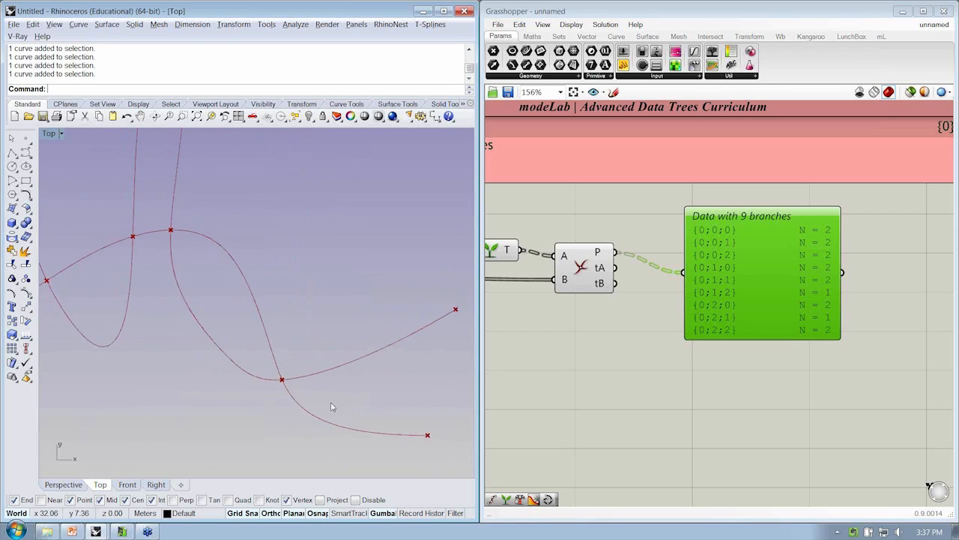
{"action": "right_click_drag", "start_coordinate": [376, 347], "coordinate": [336, 357]}
{"action": "left_click", "coordinate": [399, 335]}
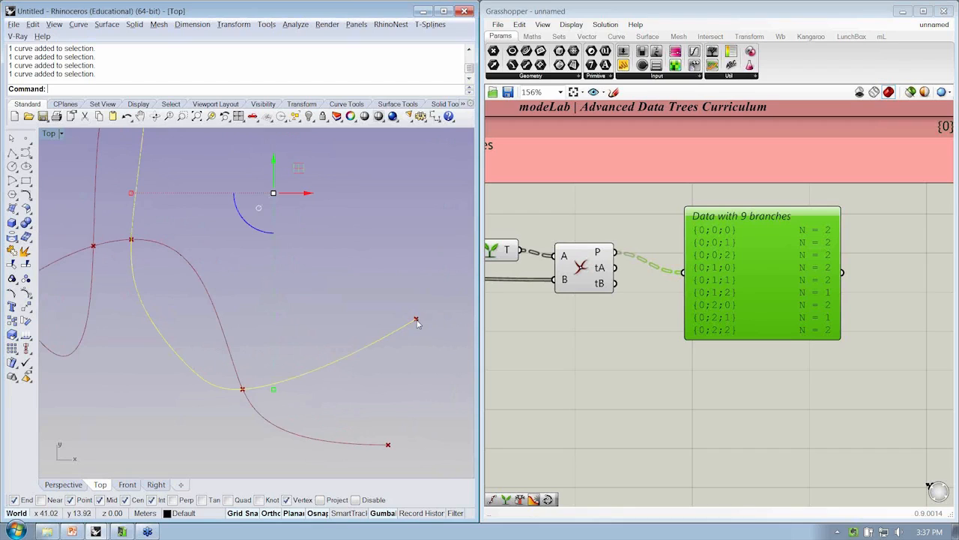
{"action": "left_click", "coordinate": [416, 360]}
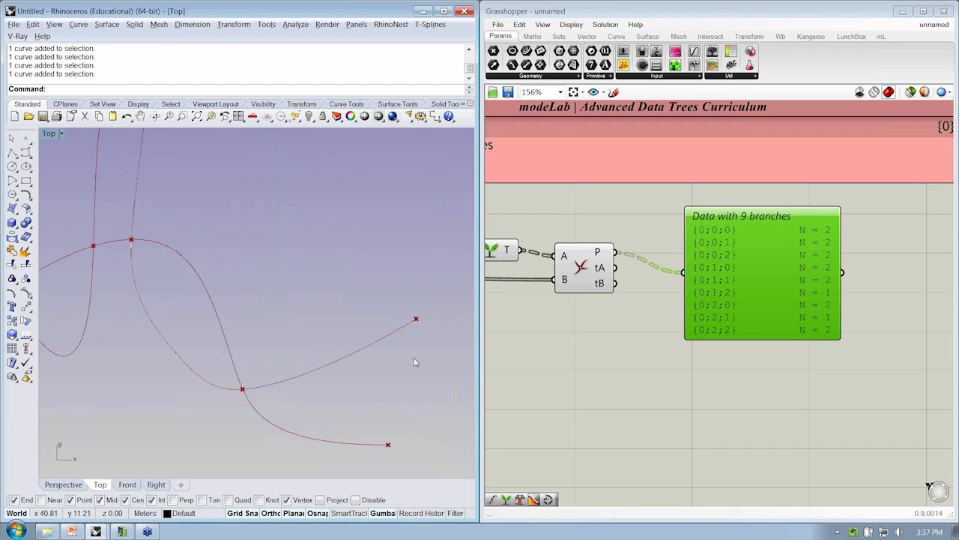
{"action": "left_click", "coordinate": [566, 394]}
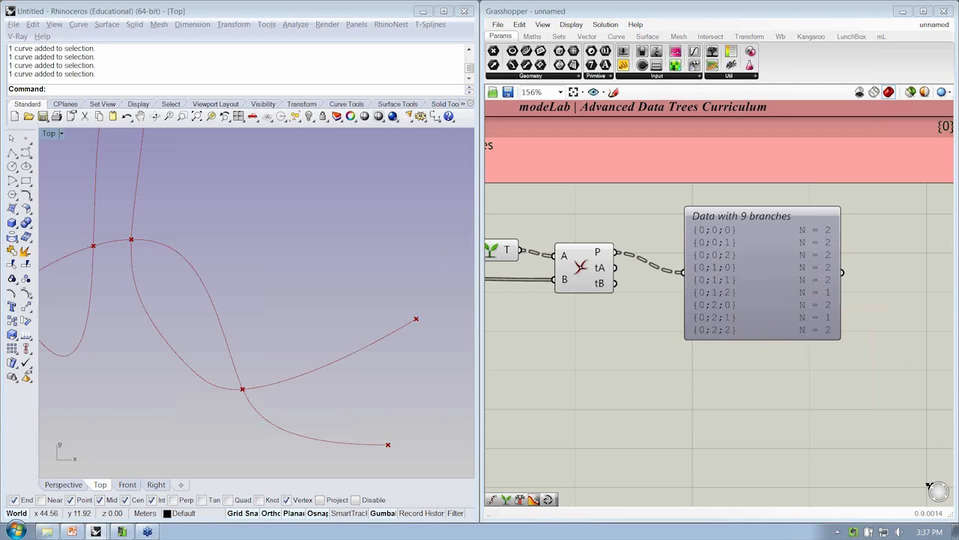
Disconnect the Param Viewer from output P in Grasshopper and move it farther away from Curve | Curve
{"action": "left_click", "coordinate": [724, 322]}
{"action": "right_click_drag", "start_coordinate": [761, 291], "coordinate": [776, 279]}
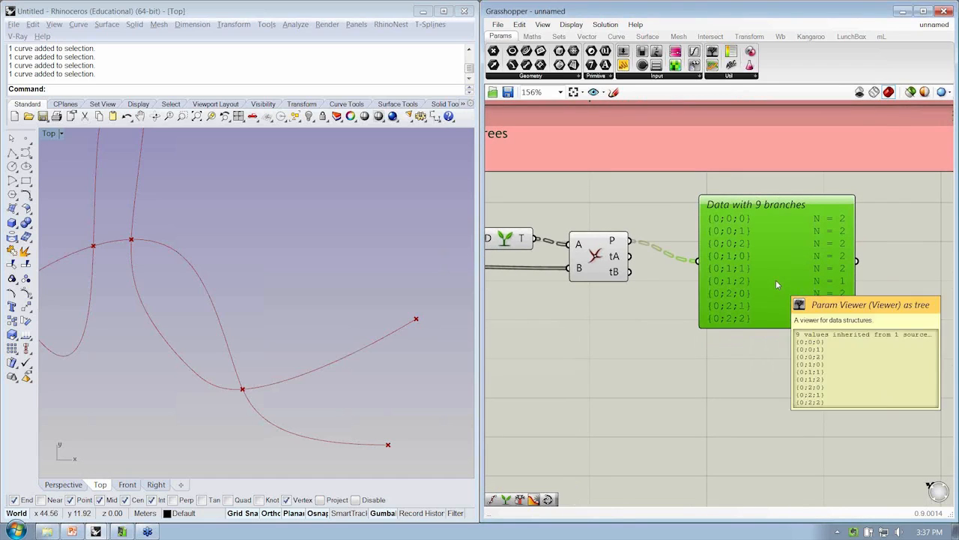
{"action": "left_click_drag", "start_coordinate": [698, 263], "coordinate": [635, 243], "text": "ctrl"}
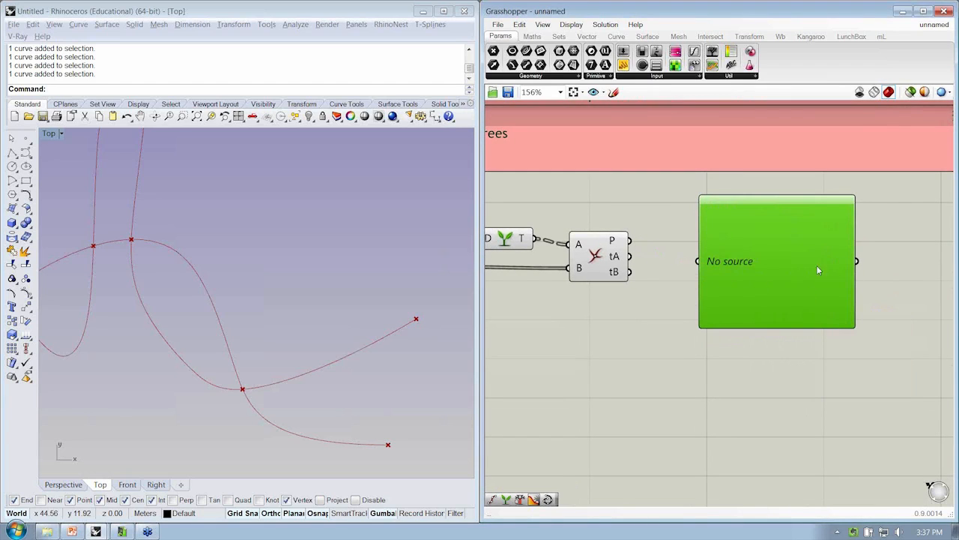
{"action": "left_click_drag", "start_coordinate": [738, 266], "coordinate": [859, 251]}
{"action": "right_click_drag", "start_coordinate": [690, 256], "coordinate": [628, 218]}
Place a Simplify Tree component and route output P of Curve | Curve through it into the Param Viewer
{"action": "left_click", "coordinate": [558, 36]}
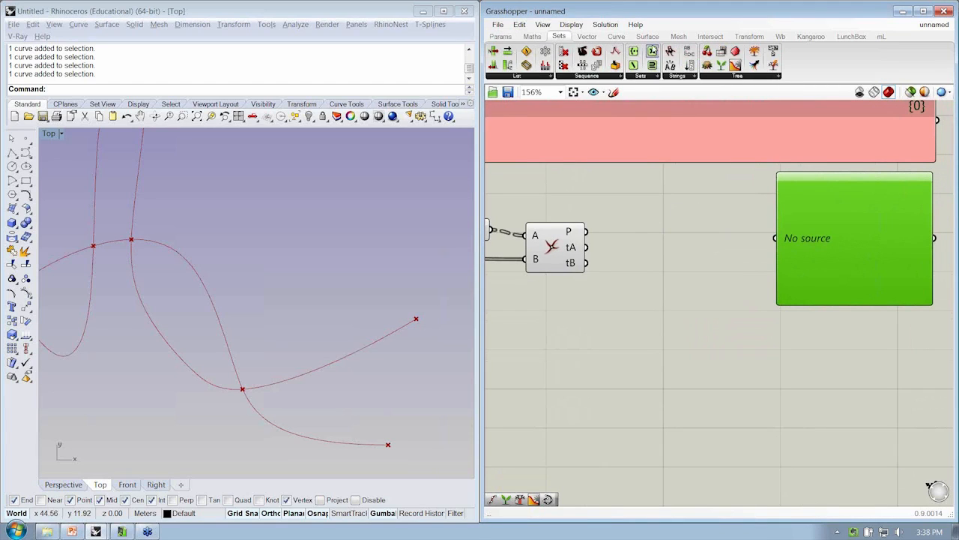
{"action": "left_click", "coordinate": [732, 77]}
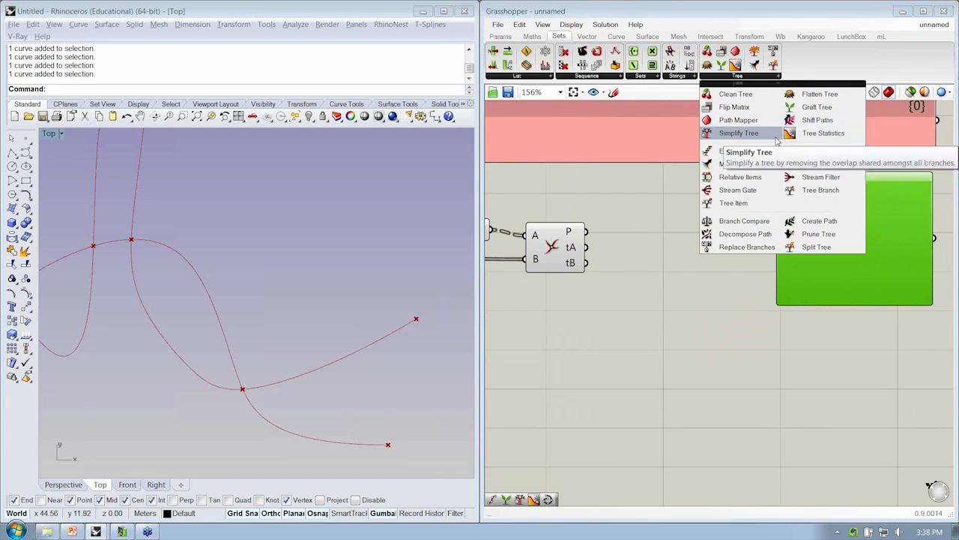
{"action": "left_click_drag", "start_coordinate": [716, 133], "coordinate": [679, 287]}
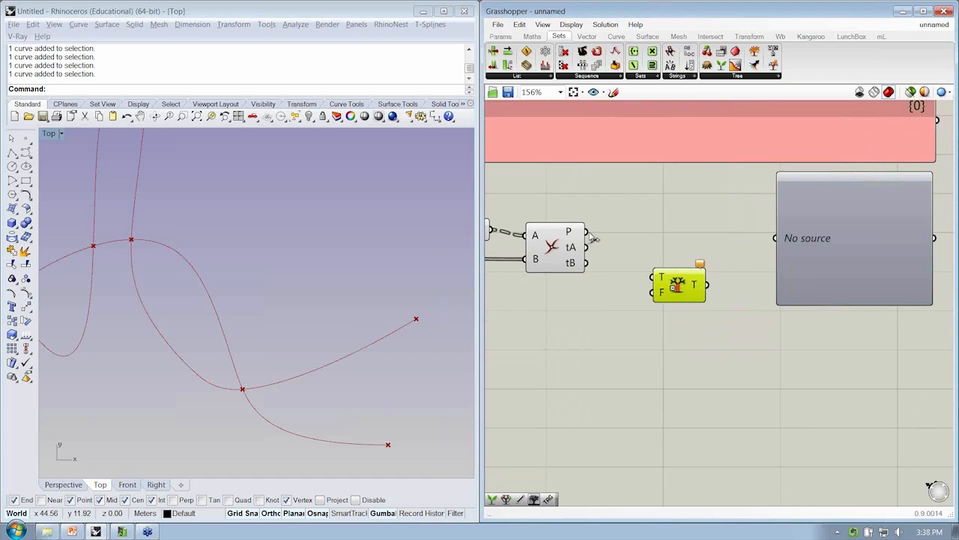
{"action": "left_click_drag", "start_coordinate": [586, 232], "coordinate": [775, 237]}
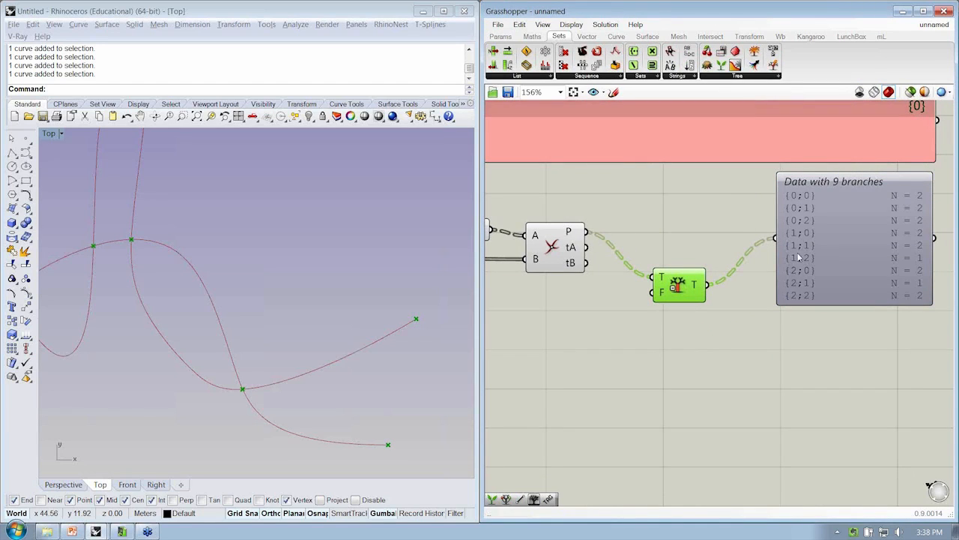
Move Simplify Tree next to the P output of Curve | Curve and inspect the simplified branch paths in the viewer
{"action": "left_click_drag", "start_coordinate": [678, 295], "coordinate": [639, 251]}
{"action": "right_click_drag", "start_coordinate": [796, 258], "coordinate": [738, 251]}
{"action": "scroll", "coordinate": [738, 251], "scroll_direction": "up", "scroll_amount": 3}
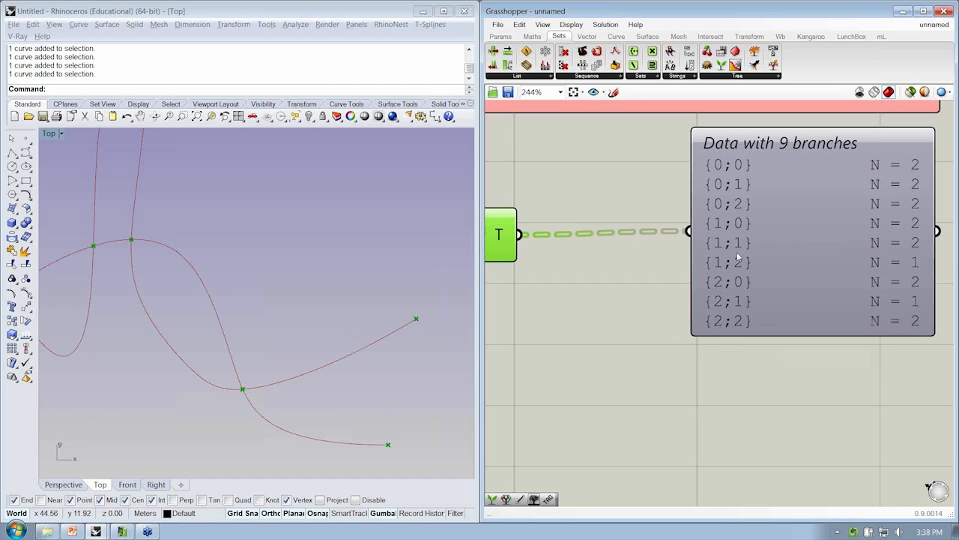
{"action": "scroll", "coordinate": [685, 255], "scroll_direction": "down", "scroll_amount": 3}
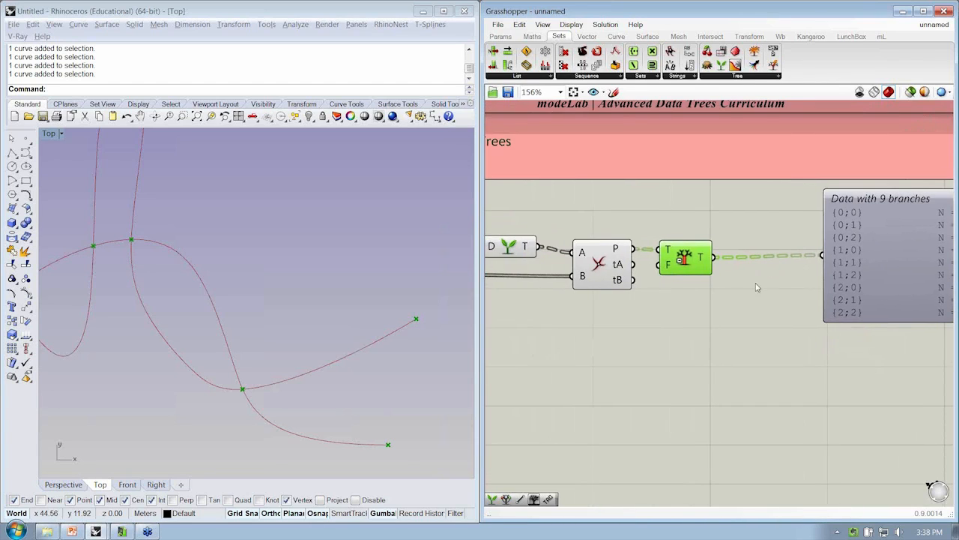
{"action": "right_click_drag", "start_coordinate": [685, 290], "coordinate": [716, 265]}
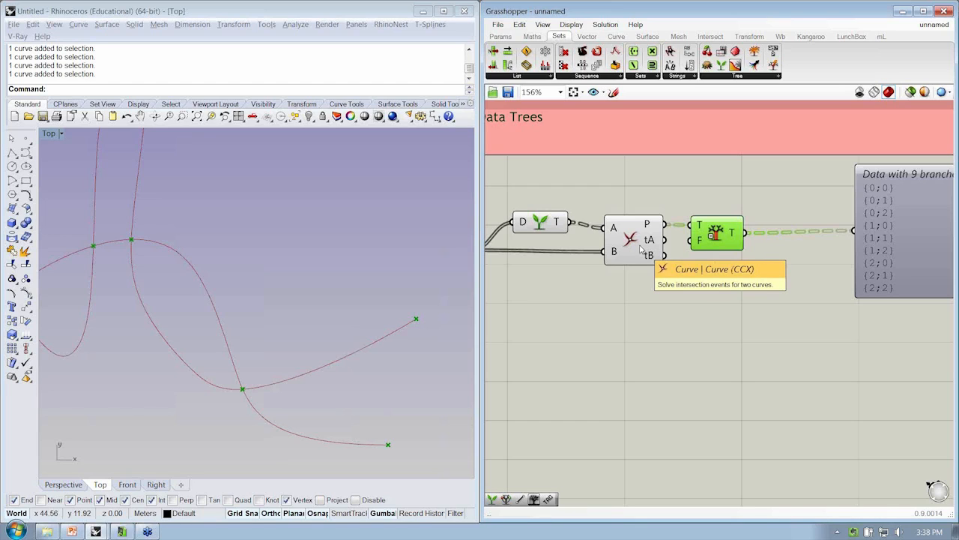
Shift Curve | Curve slightly closer to Graft Tree and align Simplify Tree with its P output
{"action": "right_click_drag", "start_coordinate": [657, 271], "coordinate": [630, 276]}
{"action": "left_click", "coordinate": [514, 230]}
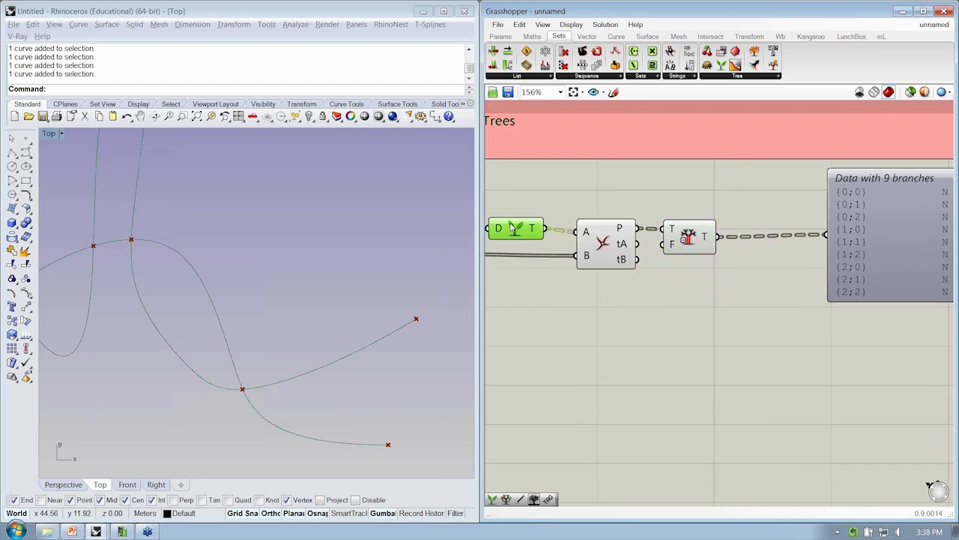
{"action": "left_click_drag", "start_coordinate": [604, 259], "coordinate": [593, 258]}
{"action": "left_click", "coordinate": [611, 299]}
{"action": "left_click", "coordinate": [688, 239]}
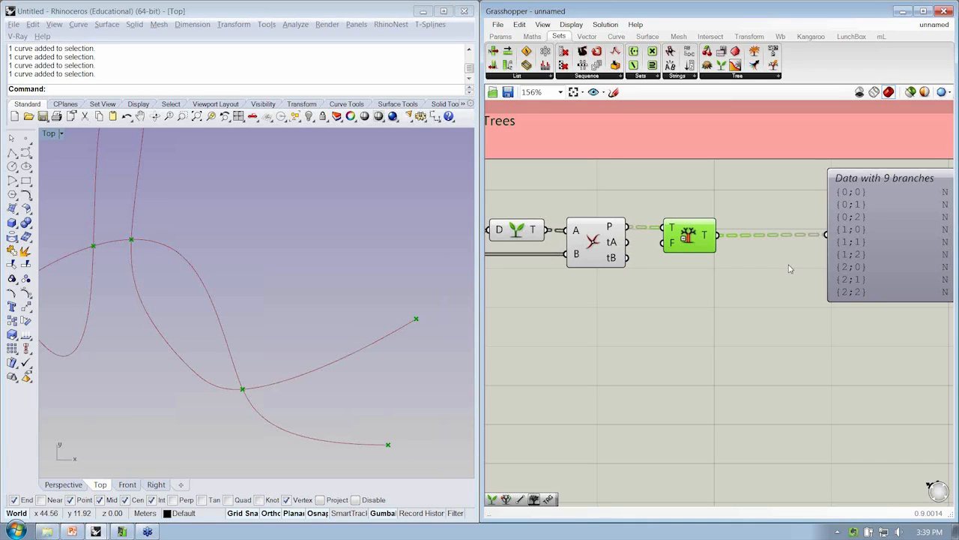
{"action": "right_click_drag", "start_coordinate": [766, 268], "coordinate": [703, 266]}
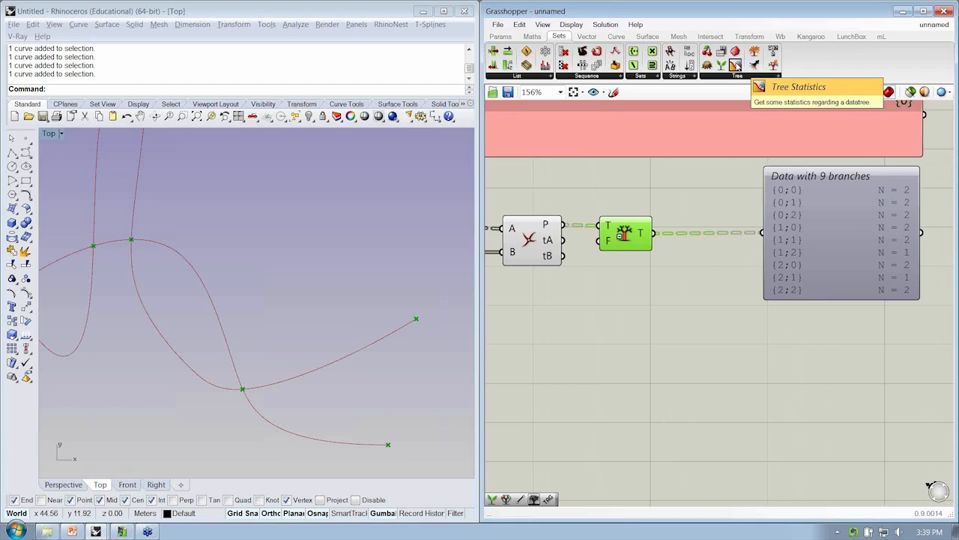
Place a Tree Statistics component below the Param Viewer and feed it the T output of Simplify Tree
{"action": "left_click_drag", "start_coordinate": [735, 66], "coordinate": [720, 314]}
{"action": "left_click_drag", "start_coordinate": [653, 234], "coordinate": [685, 324]}
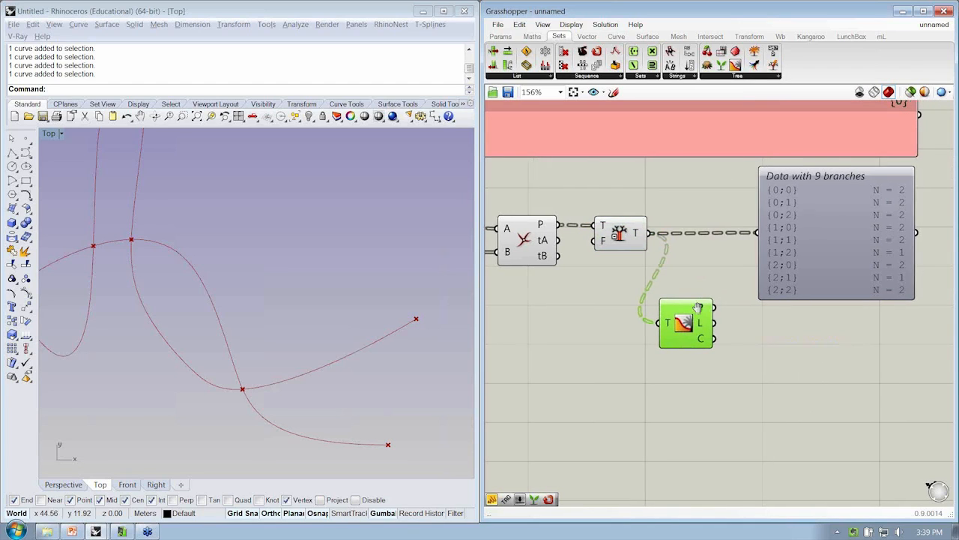
{"action": "right_click_drag", "start_coordinate": [719, 330], "coordinate": [657, 326]}
Add a Panel that reads output P of Tree Statistics and enlarge it to show the whole path list
{"action": "left_click", "coordinate": [502, 37]}
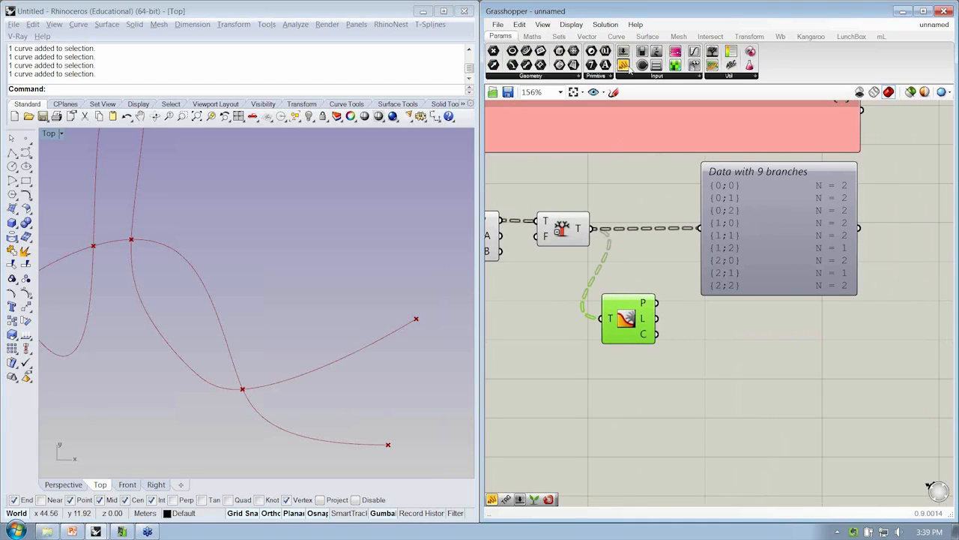
{"action": "left_click_drag", "start_coordinate": [624, 64], "coordinate": [721, 351]}
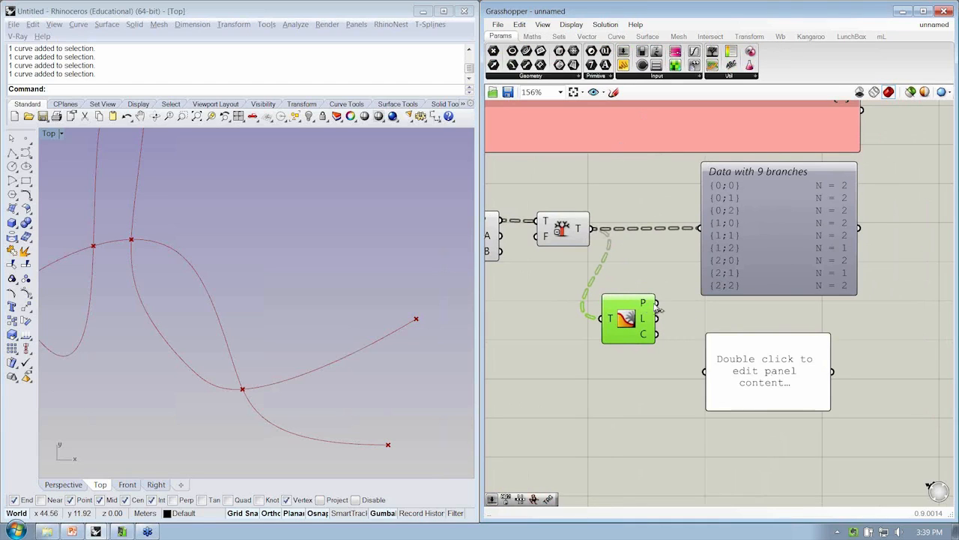
{"action": "left_click_drag", "start_coordinate": [656, 303], "coordinate": [699, 341]}
{"action": "left_click", "coordinate": [626, 319]}
{"action": "left_click_drag", "start_coordinate": [626, 318], "coordinate": [626, 337]}
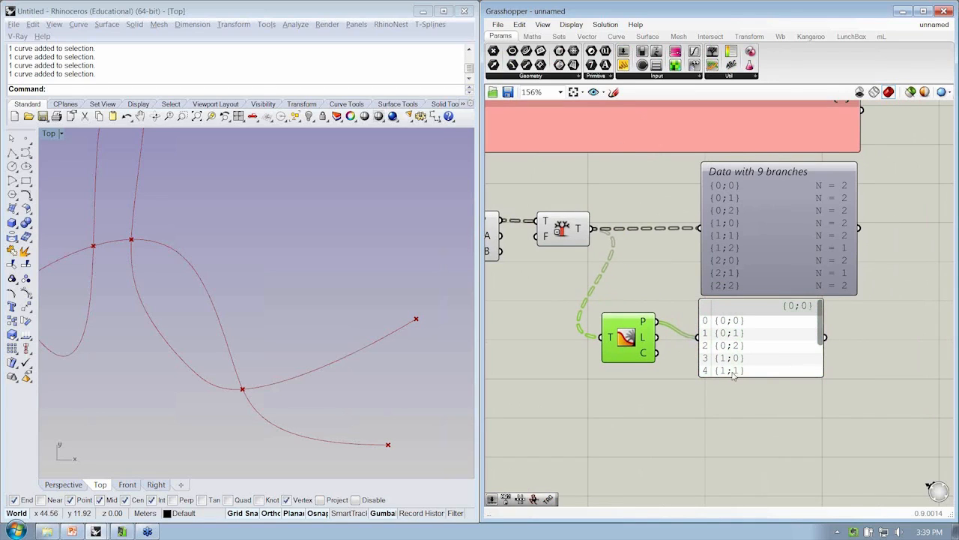
{"action": "left_click_drag", "start_coordinate": [735, 375], "coordinate": [731, 408]}
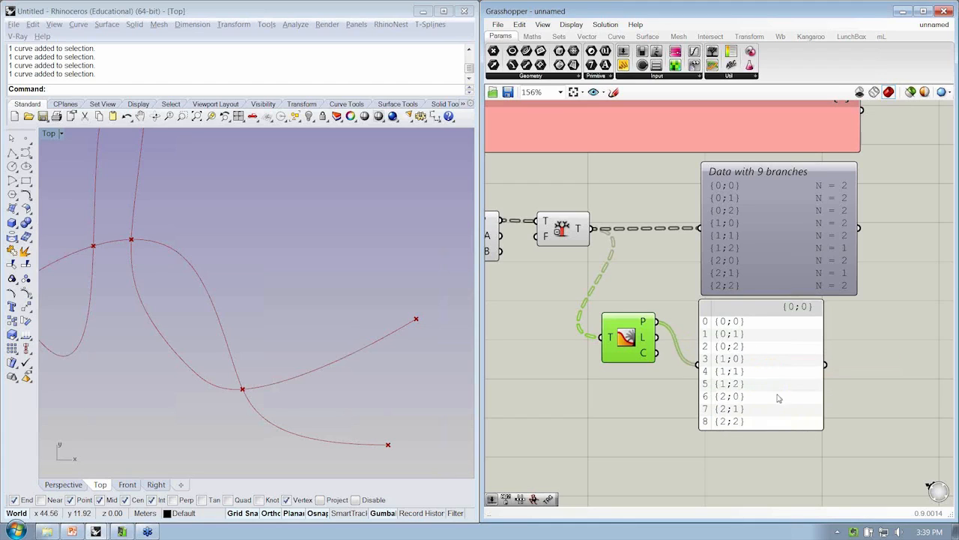
Move the path list panel farther from Tree Statistics and line Tree Statistics up with it
{"action": "scroll", "coordinate": [778, 398], "scroll_direction": "up", "scroll_amount": 2}
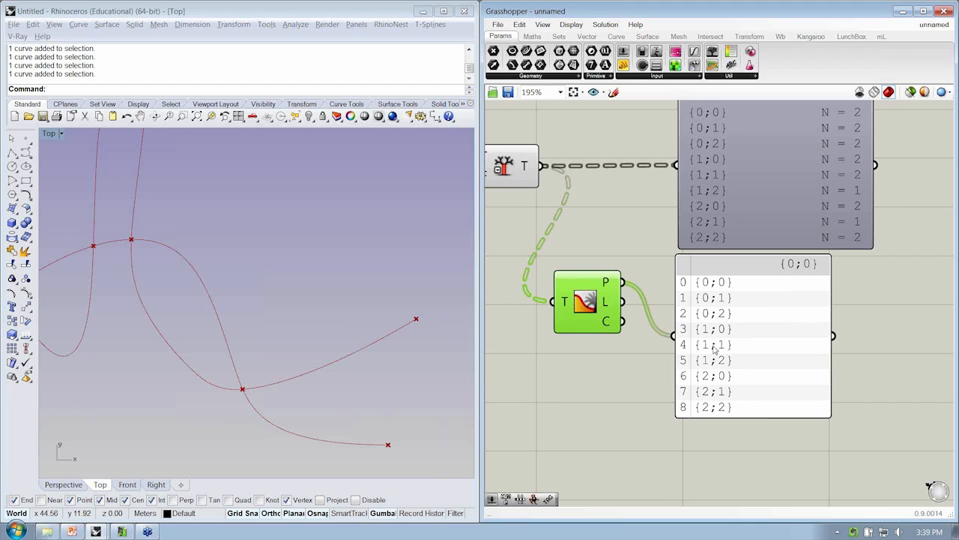
{"action": "left_click_drag", "start_coordinate": [592, 298], "coordinate": [595, 318]}
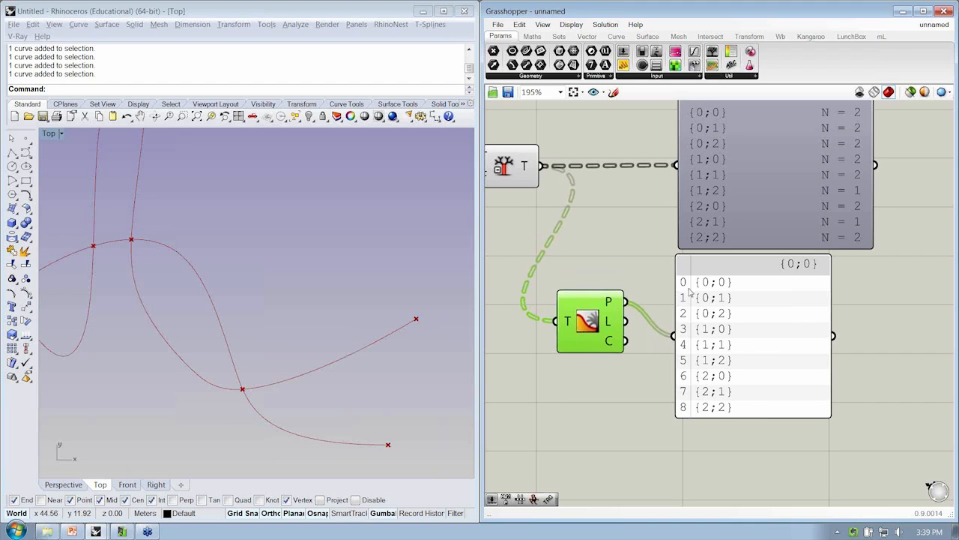
{"action": "scroll", "coordinate": [755, 345], "scroll_direction": "down", "scroll_amount": 2}
{"action": "left_click", "coordinate": [752, 329]}
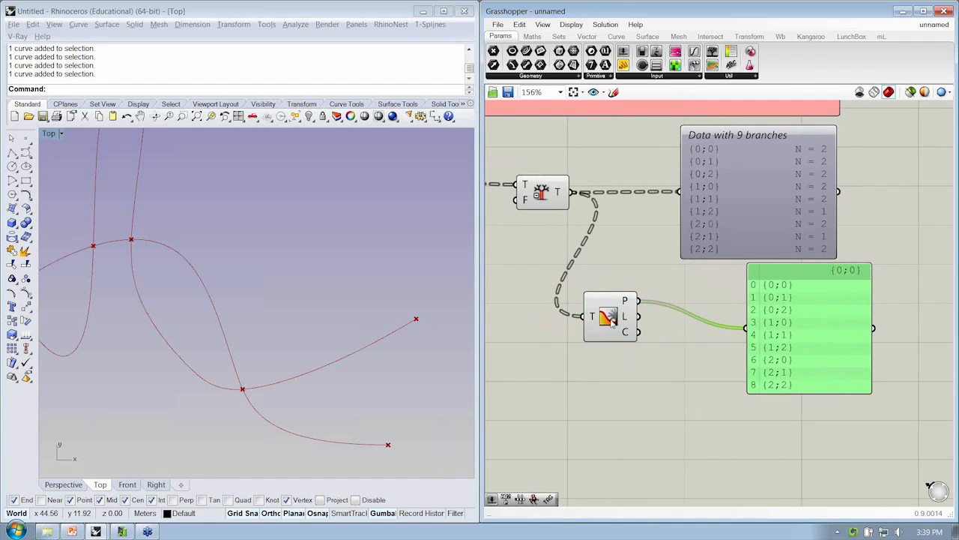
{"action": "left_click_drag", "start_coordinate": [611, 320], "coordinate": [614, 329]}
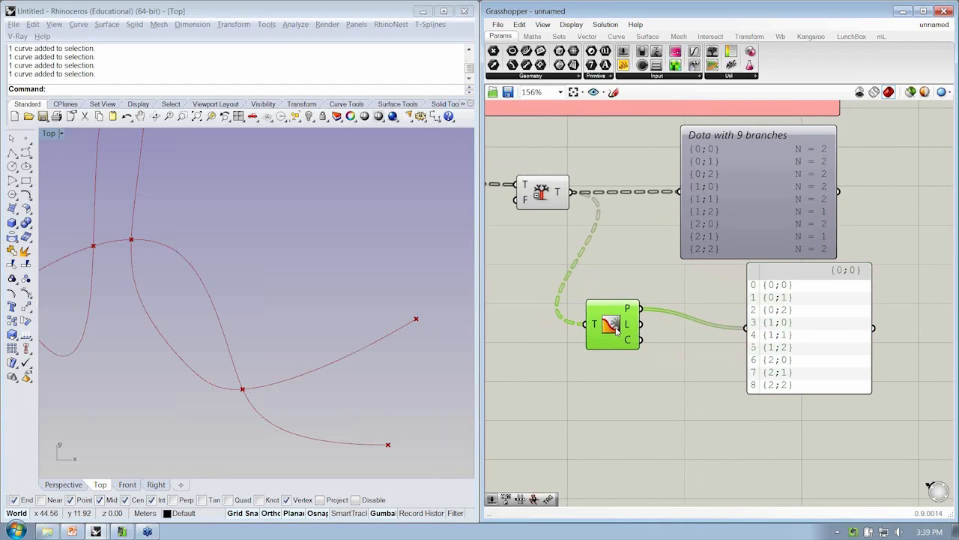
Switch to the presentation to read the Decompose Path slide, and return to Grasshopper
{"action": "key", "text": "alt+Tab"}
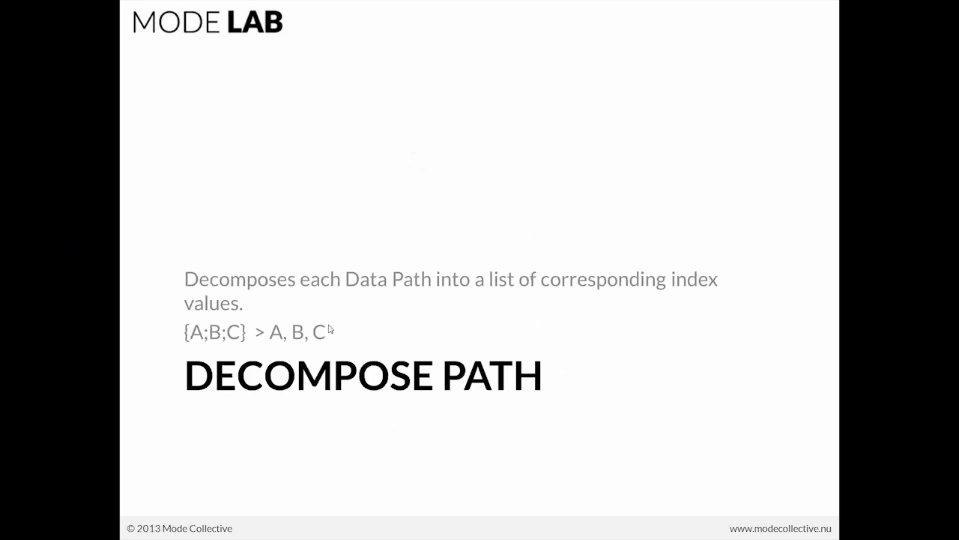
{"action": "key", "text": "alt+Tab"}
{"action": "key", "text": "alt+Tab"}
{"action": "key", "text": "alt+Tab"}
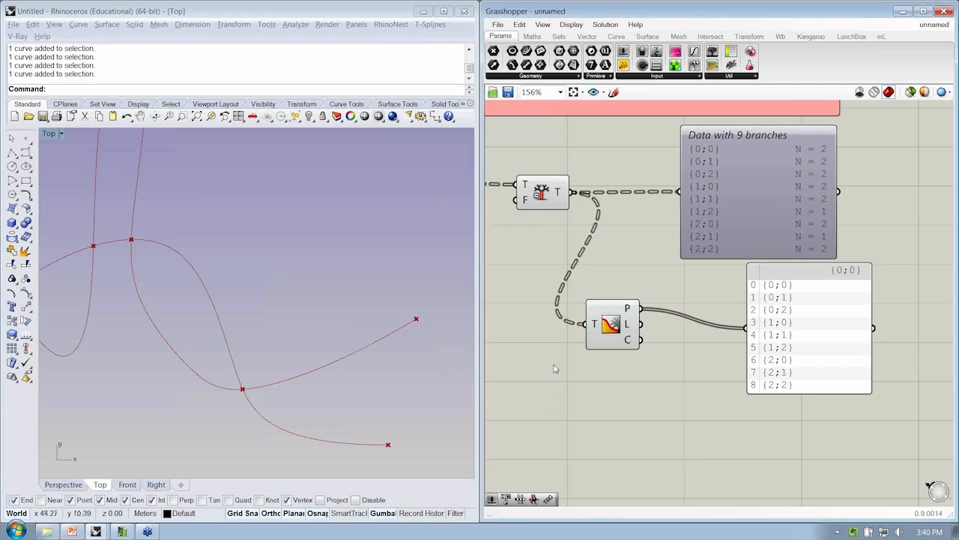
Place a Decompose Path component and route output P of Tree Statistics through it into the panel
{"action": "right_click_drag", "start_coordinate": [690, 350], "coordinate": [653, 351]}
{"action": "mouse_move", "coordinate": [601, 309]}
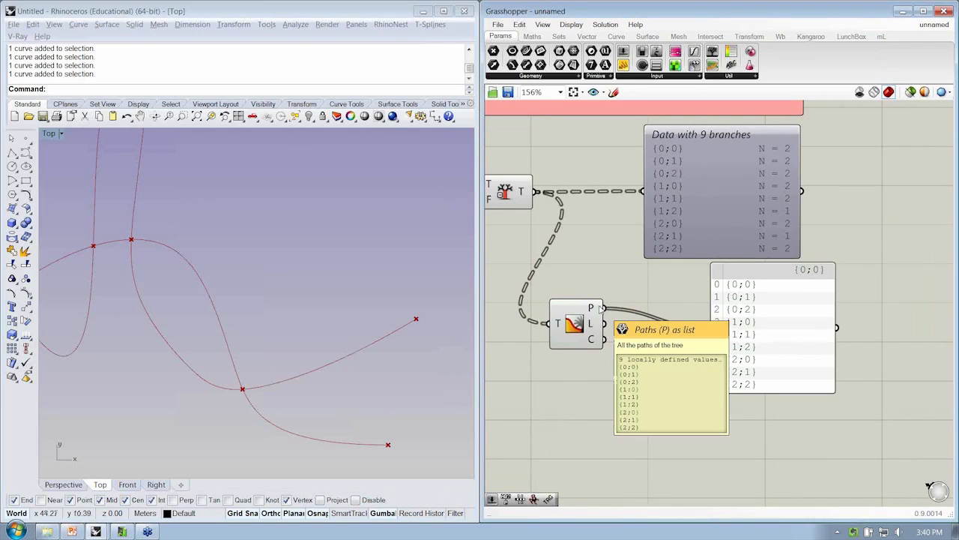
{"action": "left_click", "coordinate": [560, 37]}
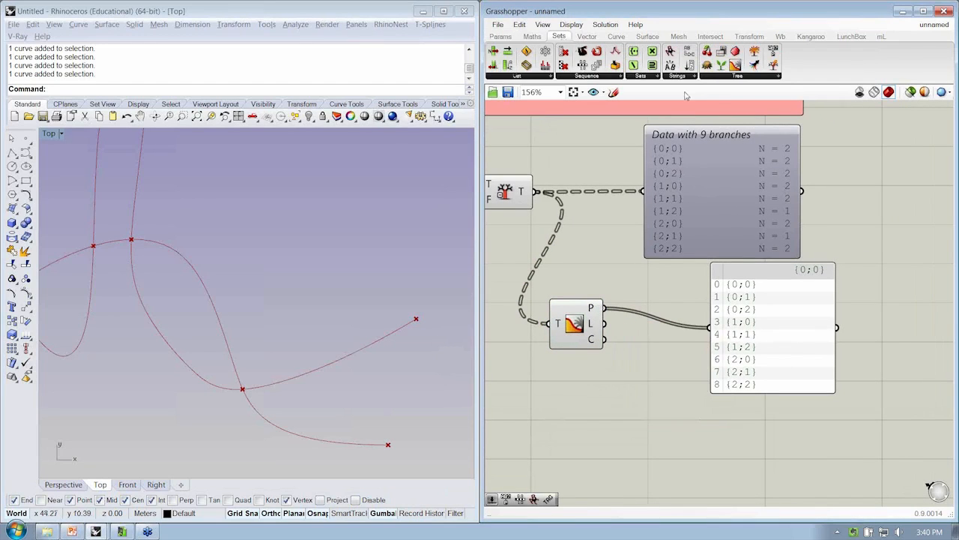
{"action": "left_click", "coordinate": [723, 78]}
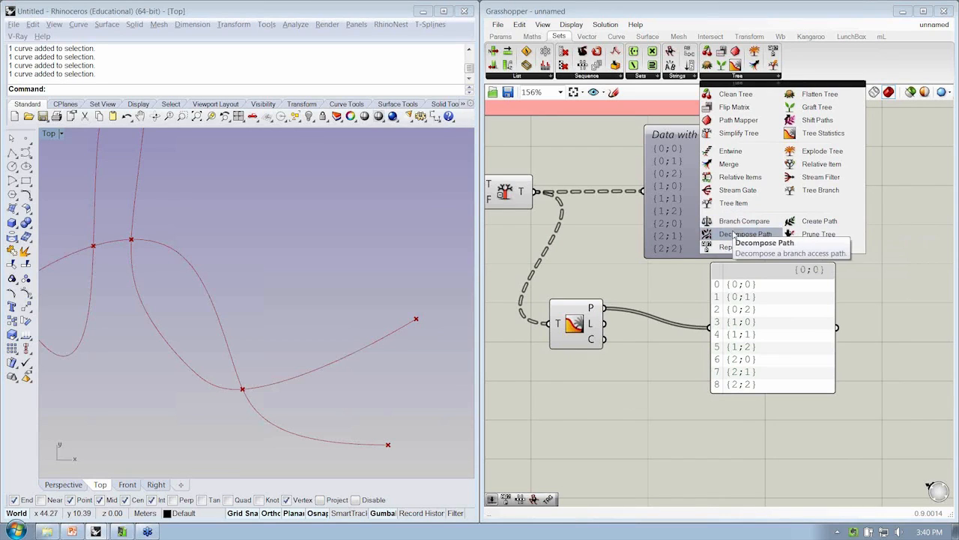
{"action": "left_click", "coordinate": [733, 234]}
{"action": "left_click", "coordinate": [656, 343]}
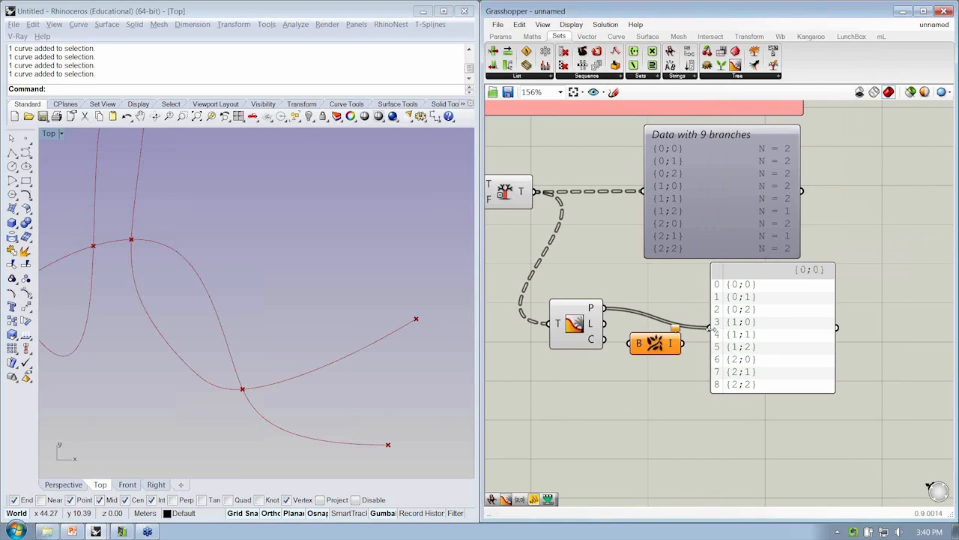
{"action": "left_click_drag", "start_coordinate": [604, 307], "coordinate": [710, 327]}
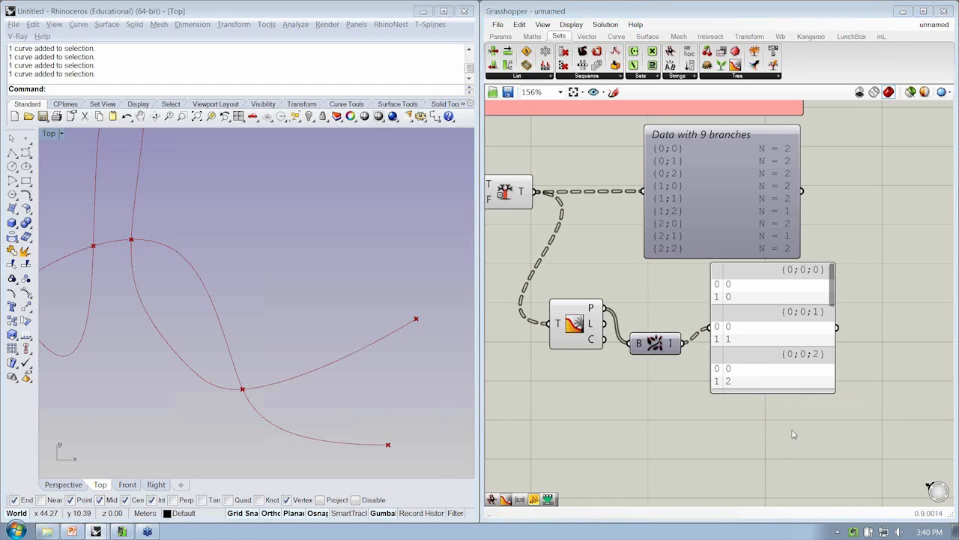
Move the panel farther from Decompose Path and review its index lists through to the last branch
{"action": "right_click_drag", "start_coordinate": [794, 434], "coordinate": [749, 429]}
{"action": "left_click_drag", "start_coordinate": [714, 380], "coordinate": [815, 386]}
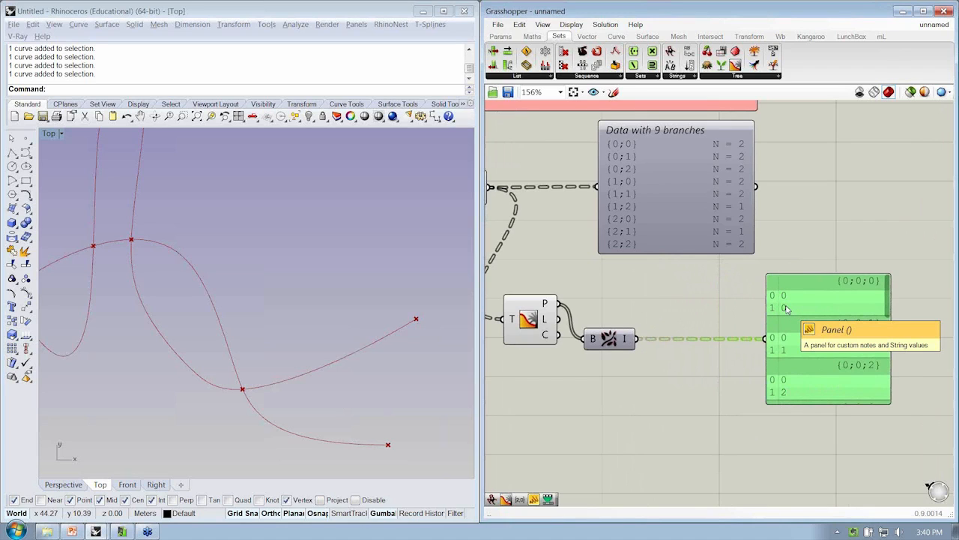
{"action": "right_click_drag", "start_coordinate": [787, 308], "coordinate": [781, 306]}
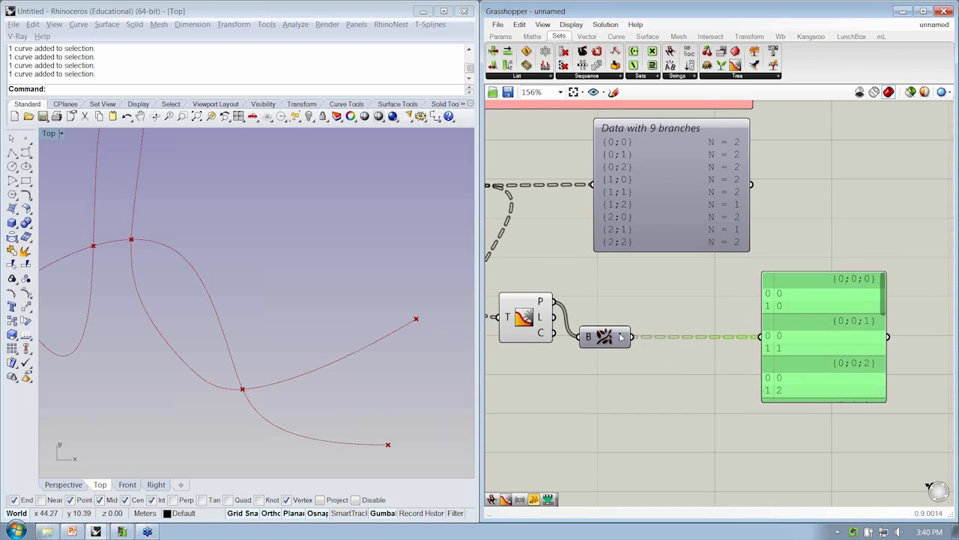
{"action": "mouse_move", "coordinate": [544, 303]}
{"action": "left_click_drag", "start_coordinate": [885, 299], "coordinate": [890, 382]}
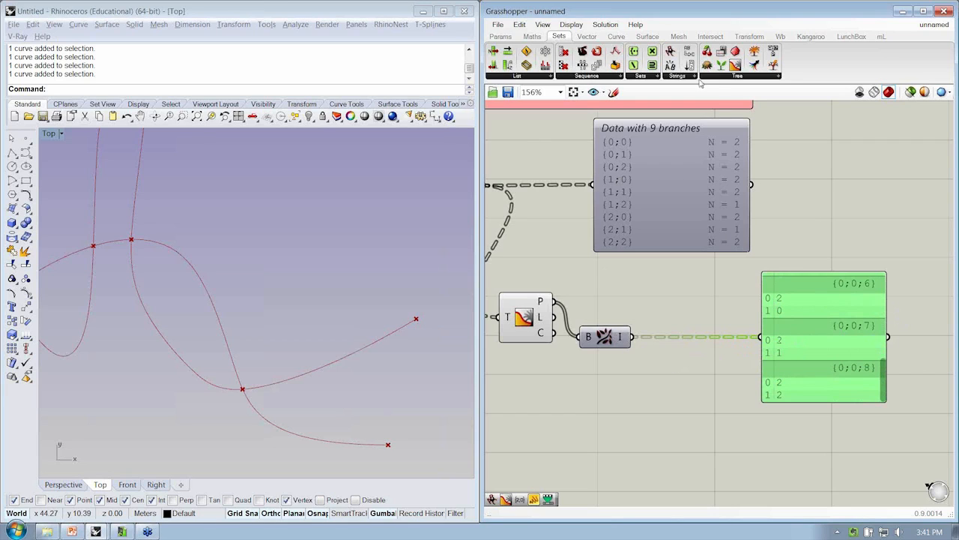
Insert a Flip Matrix component between Decompose Path and the panel, keeping it close to Decompose Path
{"action": "left_click", "coordinate": [726, 76]}
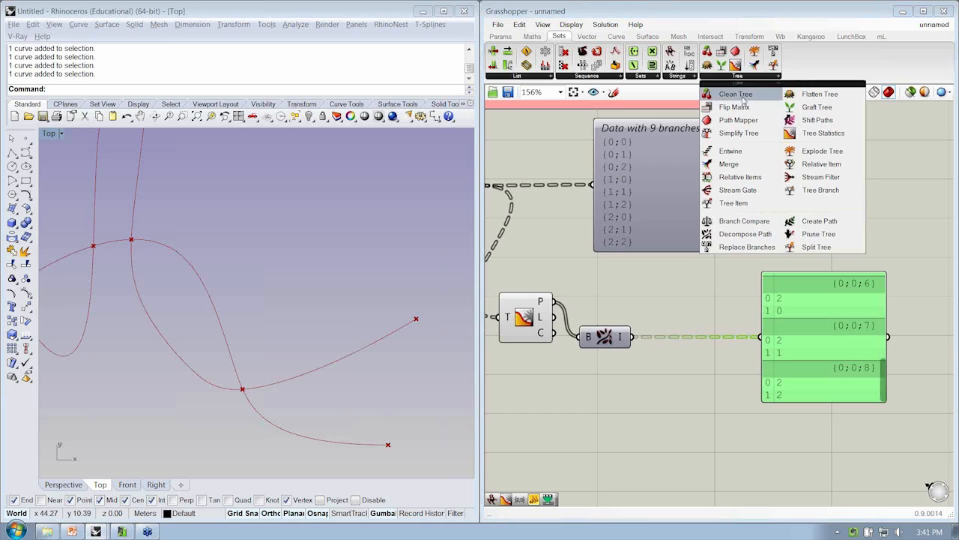
{"action": "left_click_drag", "start_coordinate": [731, 94], "coordinate": [696, 339]}
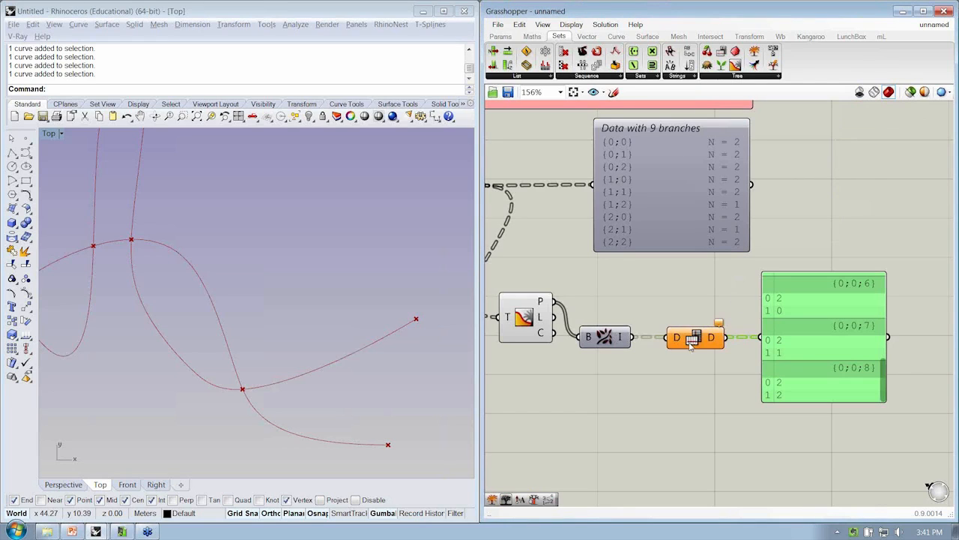
{"action": "left_click_drag", "start_coordinate": [634, 337], "coordinate": [762, 336]}
{"action": "mouse_move", "coordinate": [697, 338]}
{"action": "left_mouse_down"}
{"action": "mouse_move", "coordinate": [686, 339]}
{"action": "mouse_move", "coordinate": [694, 339]}
{"action": "left_mouse_up"}
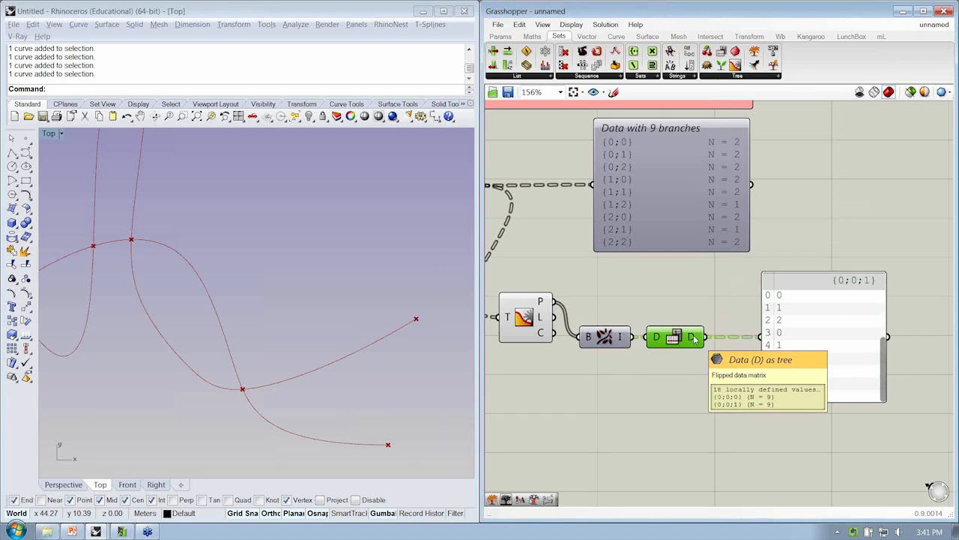
Make room before the panel and insert an Explode Tree with two outputs between Flip Matrix and the panel
{"action": "right_click_drag", "start_coordinate": [774, 335], "coordinate": [731, 332]}
{"action": "left_click_drag", "start_coordinate": [788, 337], "coordinate": [847, 337]}
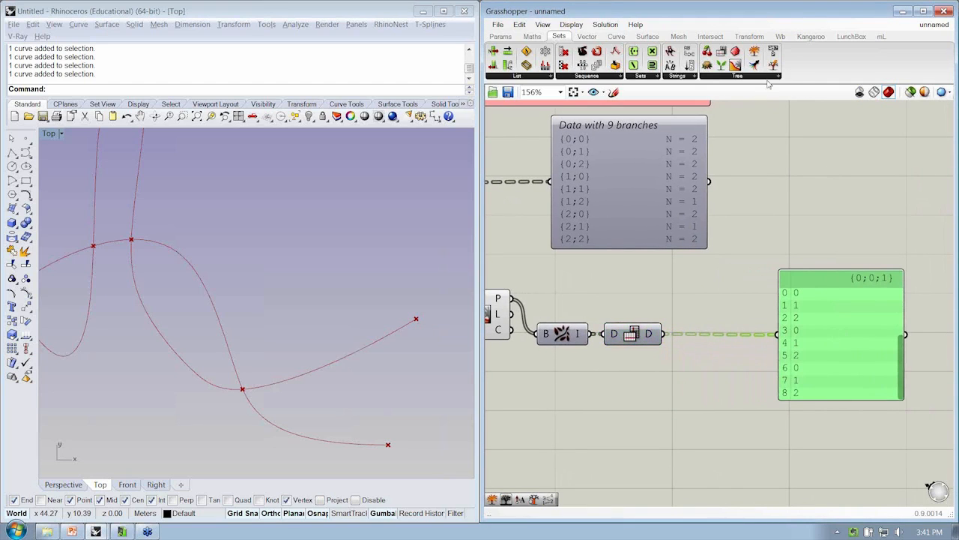
{"action": "left_click", "coordinate": [761, 77]}
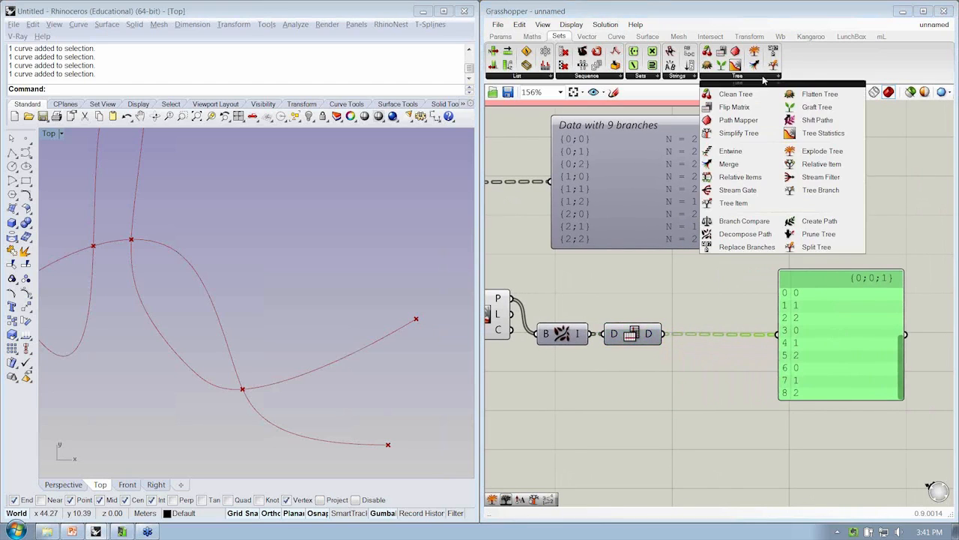
{"action": "left_click", "coordinate": [820, 151]}
{"action": "left_click", "coordinate": [718, 342]}
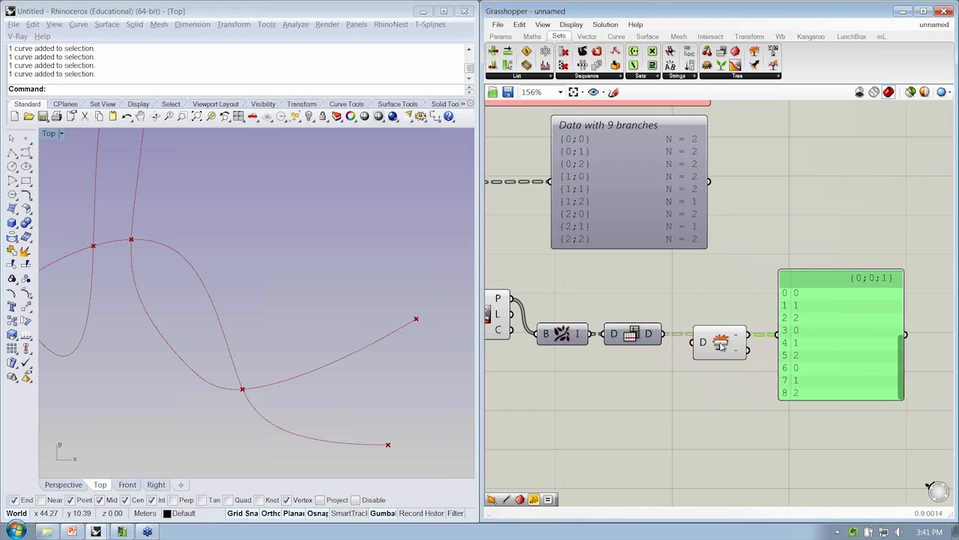
{"action": "left_click_drag", "start_coordinate": [664, 335], "coordinate": [780, 334]}
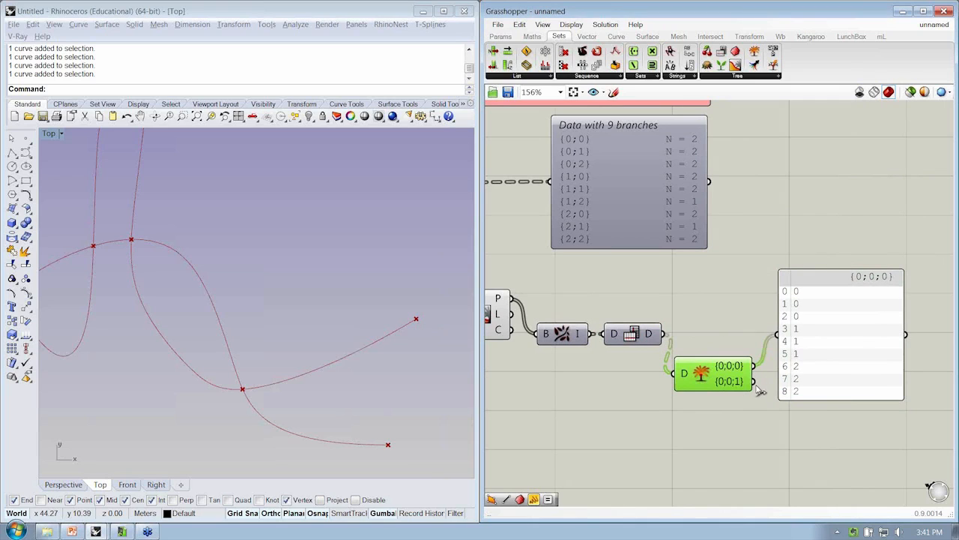
Align Explode Tree with Flip Matrix, feed its {0;0;1} output into the panel, and shift the panel away
{"action": "left_click_drag", "start_coordinate": [727, 388], "coordinate": [728, 350]}
{"action": "right_click_drag", "start_coordinate": [835, 365], "coordinate": [767, 354]}
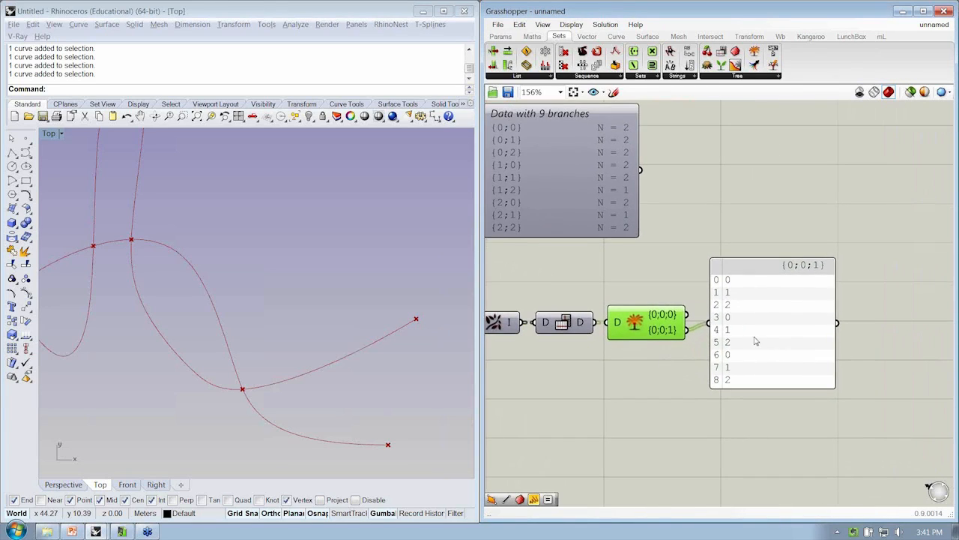
{"action": "left_click_drag", "start_coordinate": [687, 314], "coordinate": [794, 330]}
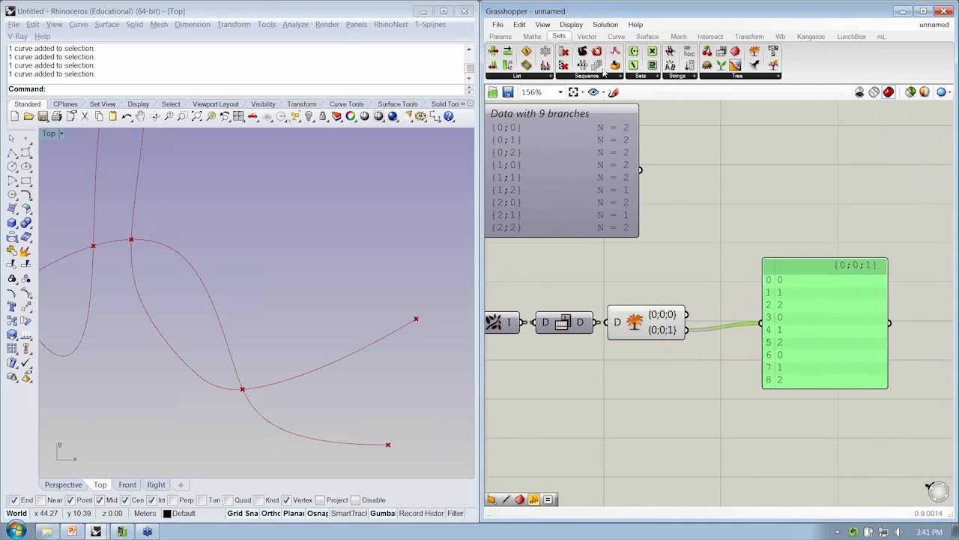
Place an Equality component comparing the {0;0;0} and {0;0;1} outputs of Explode Tree, and send its = output to the panel
{"action": "left_click", "coordinate": [532, 36]}
{"action": "left_click", "coordinate": [564, 76]}
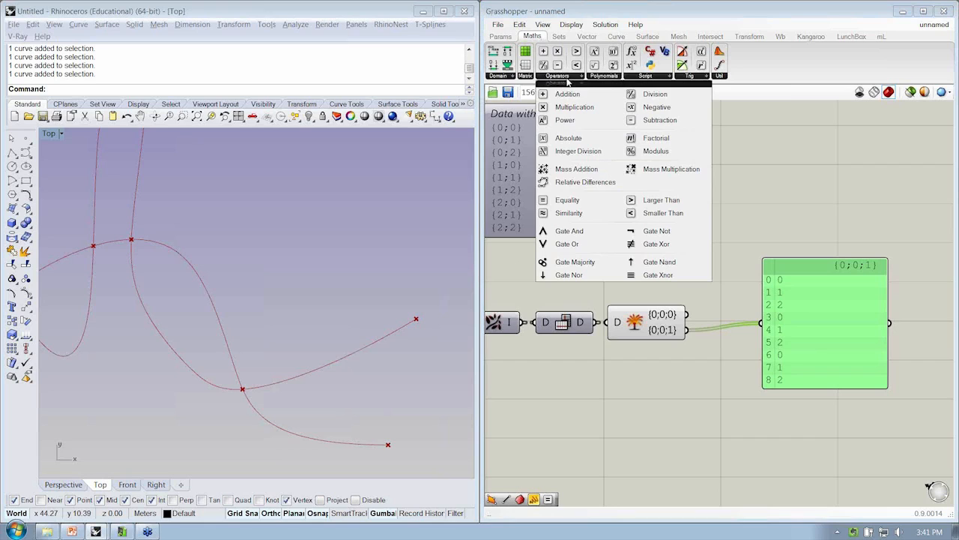
{"action": "left_click", "coordinate": [568, 200]}
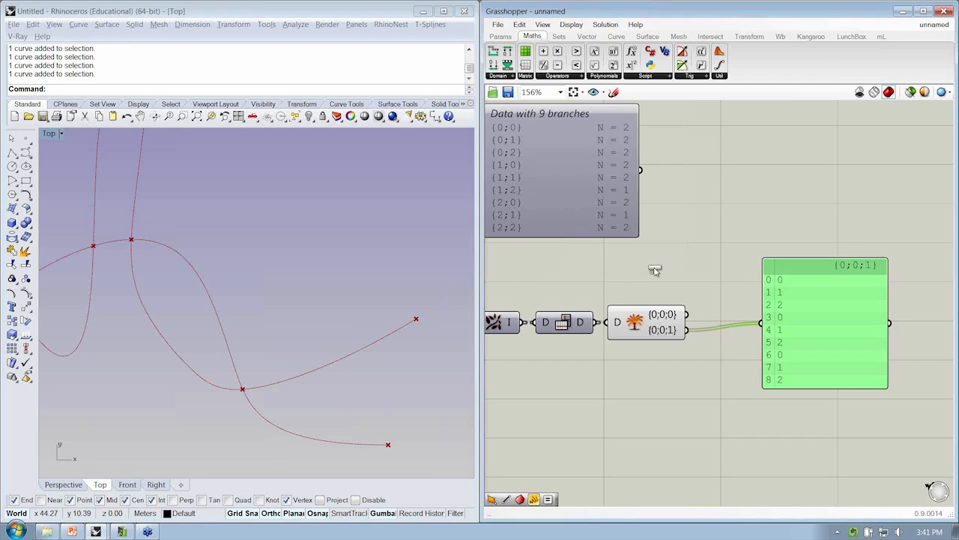
{"action": "left_click", "coordinate": [730, 323]}
{"action": "left_click_drag", "start_coordinate": [684, 313], "coordinate": [712, 333]}
{"action": "left_click_drag", "start_coordinate": [792, 313], "coordinate": [821, 327]}
{"action": "left_click_drag", "start_coordinate": [762, 315], "coordinate": [789, 336]}
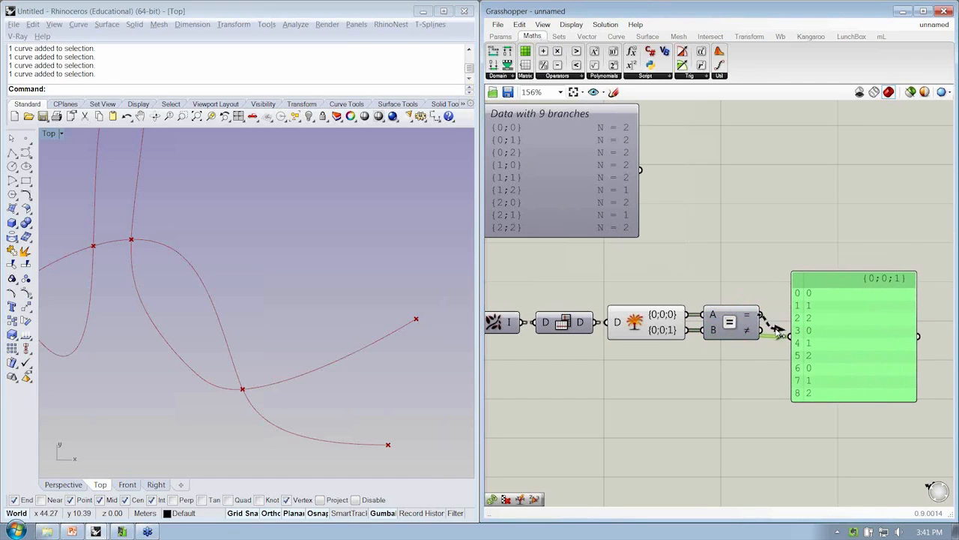
{"action": "right_click_drag", "start_coordinate": [845, 329], "coordinate": [838, 316]}
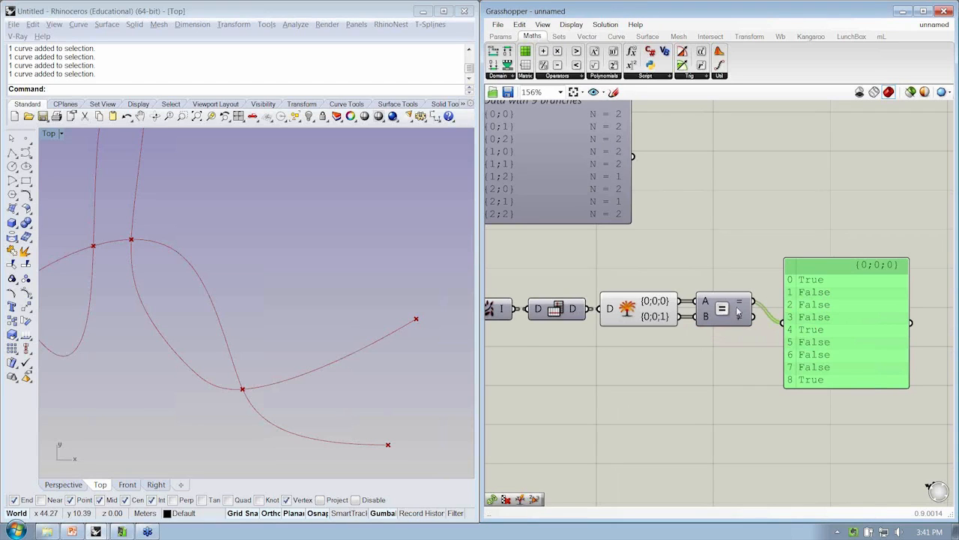
Feed the ≠ output of the Equality component into the panel and nudge the panel into place
{"action": "mouse_move", "coordinate": [744, 305]}
{"action": "right_click_drag", "start_coordinate": [831, 334], "coordinate": [807, 333]}
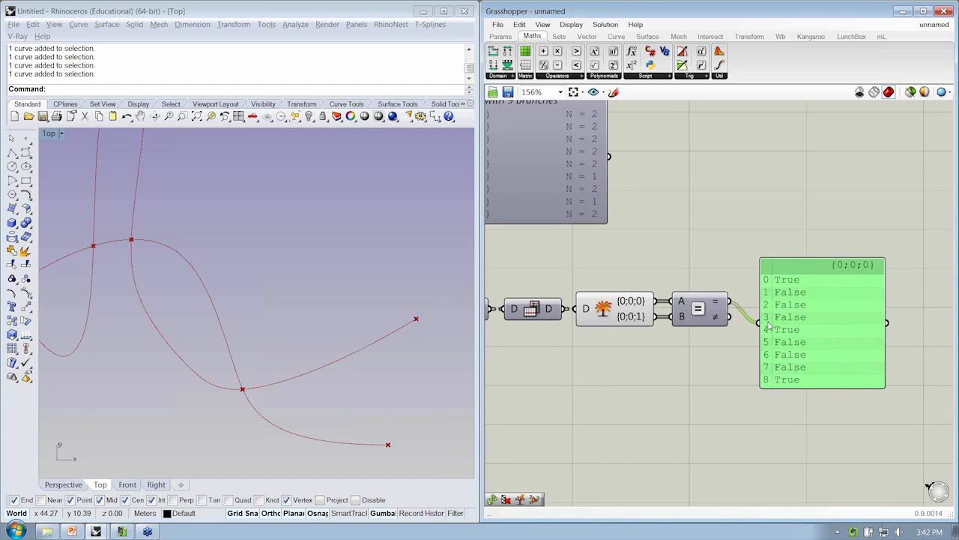
{"action": "left_click_drag", "start_coordinate": [729, 319], "coordinate": [823, 337]}
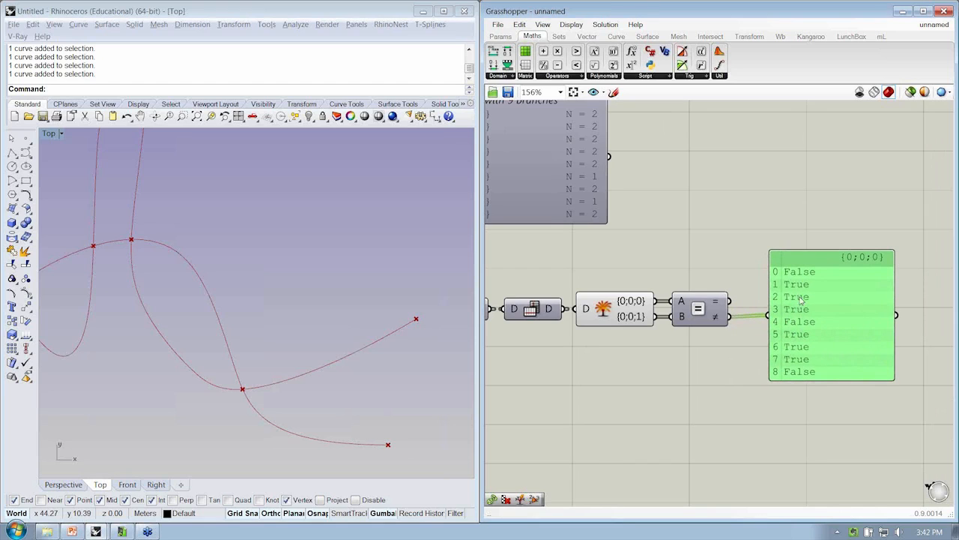